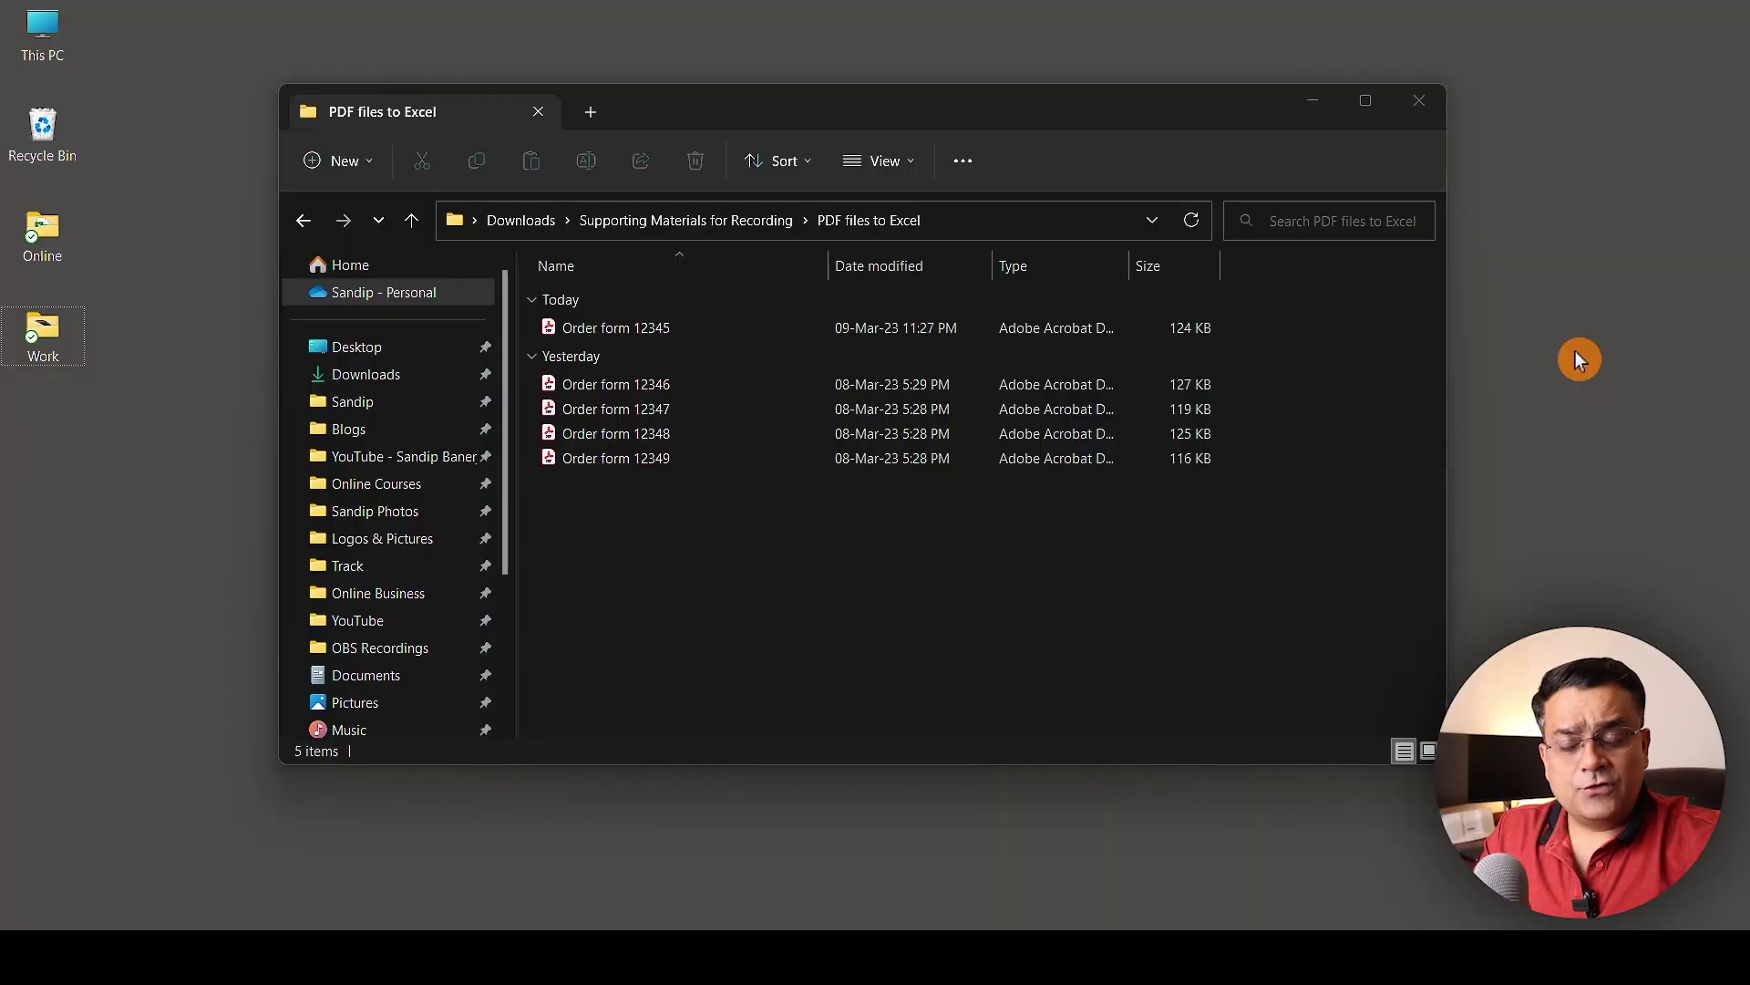
Open Order form 12345 from the 'PDF files to Excel' folder in Acrobat Reader
{"action": "double_click", "coordinate": [620, 330]}
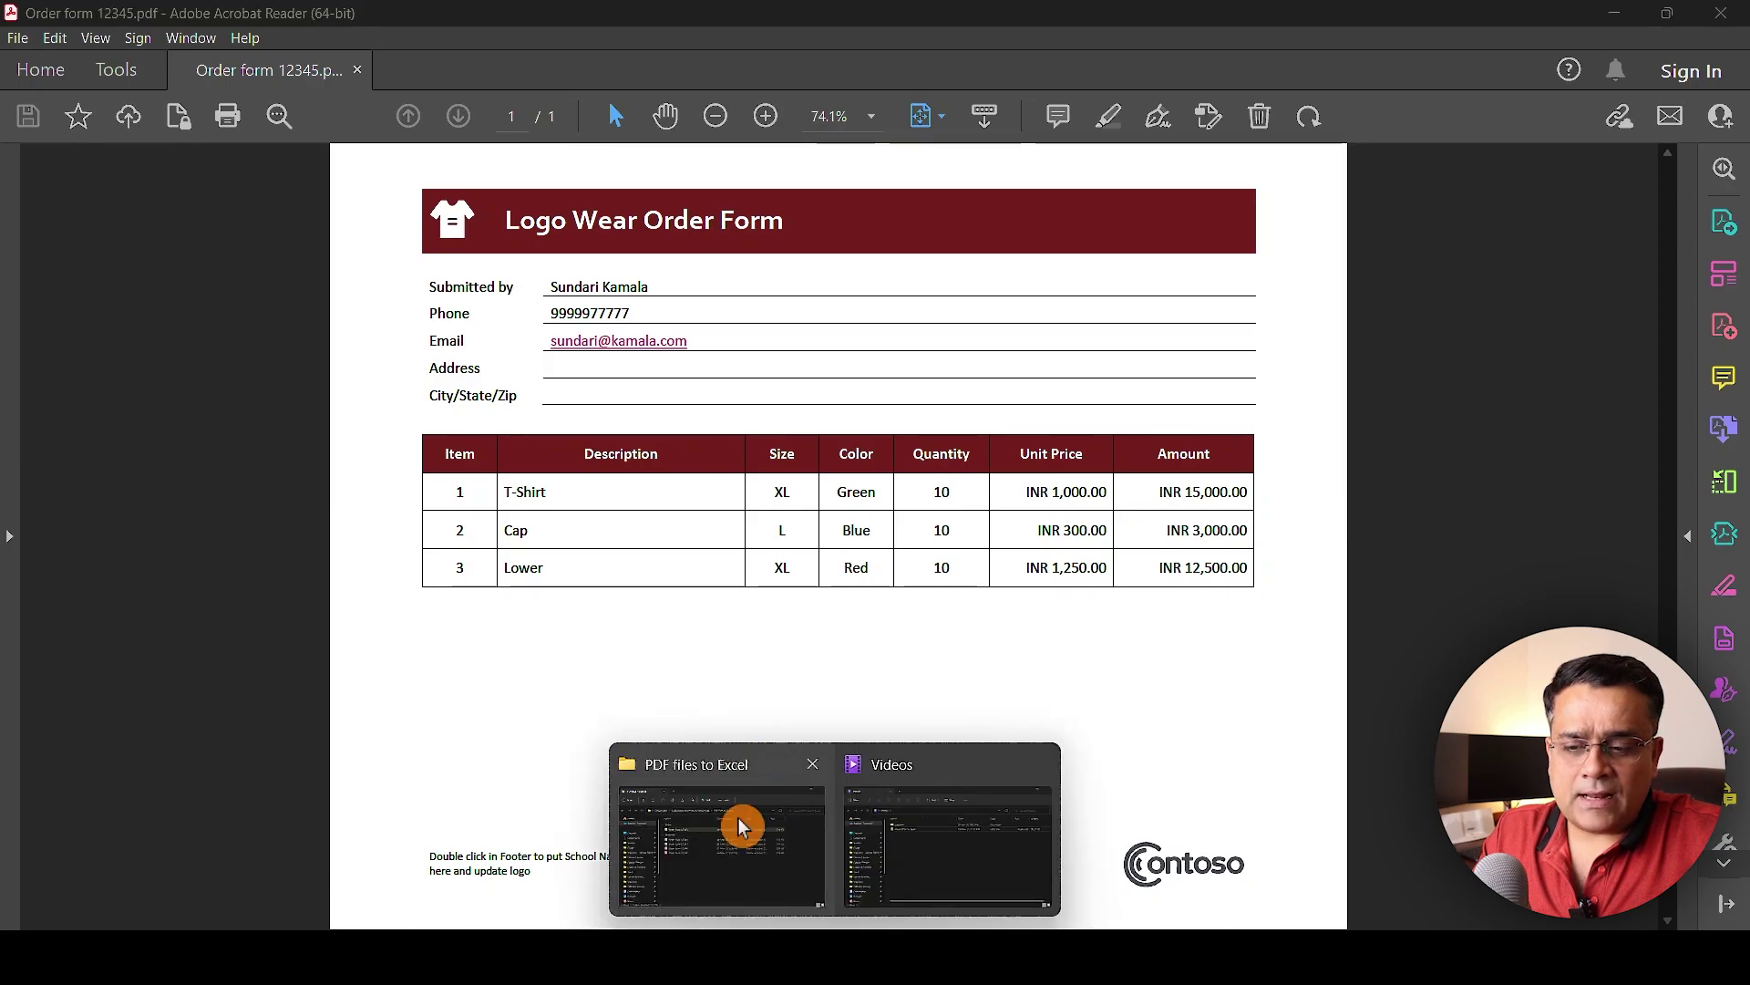
Also open Order form 12346 and switch between the two order form tabs in Acrobat
{"action": "left_click", "coordinate": [753, 828]}
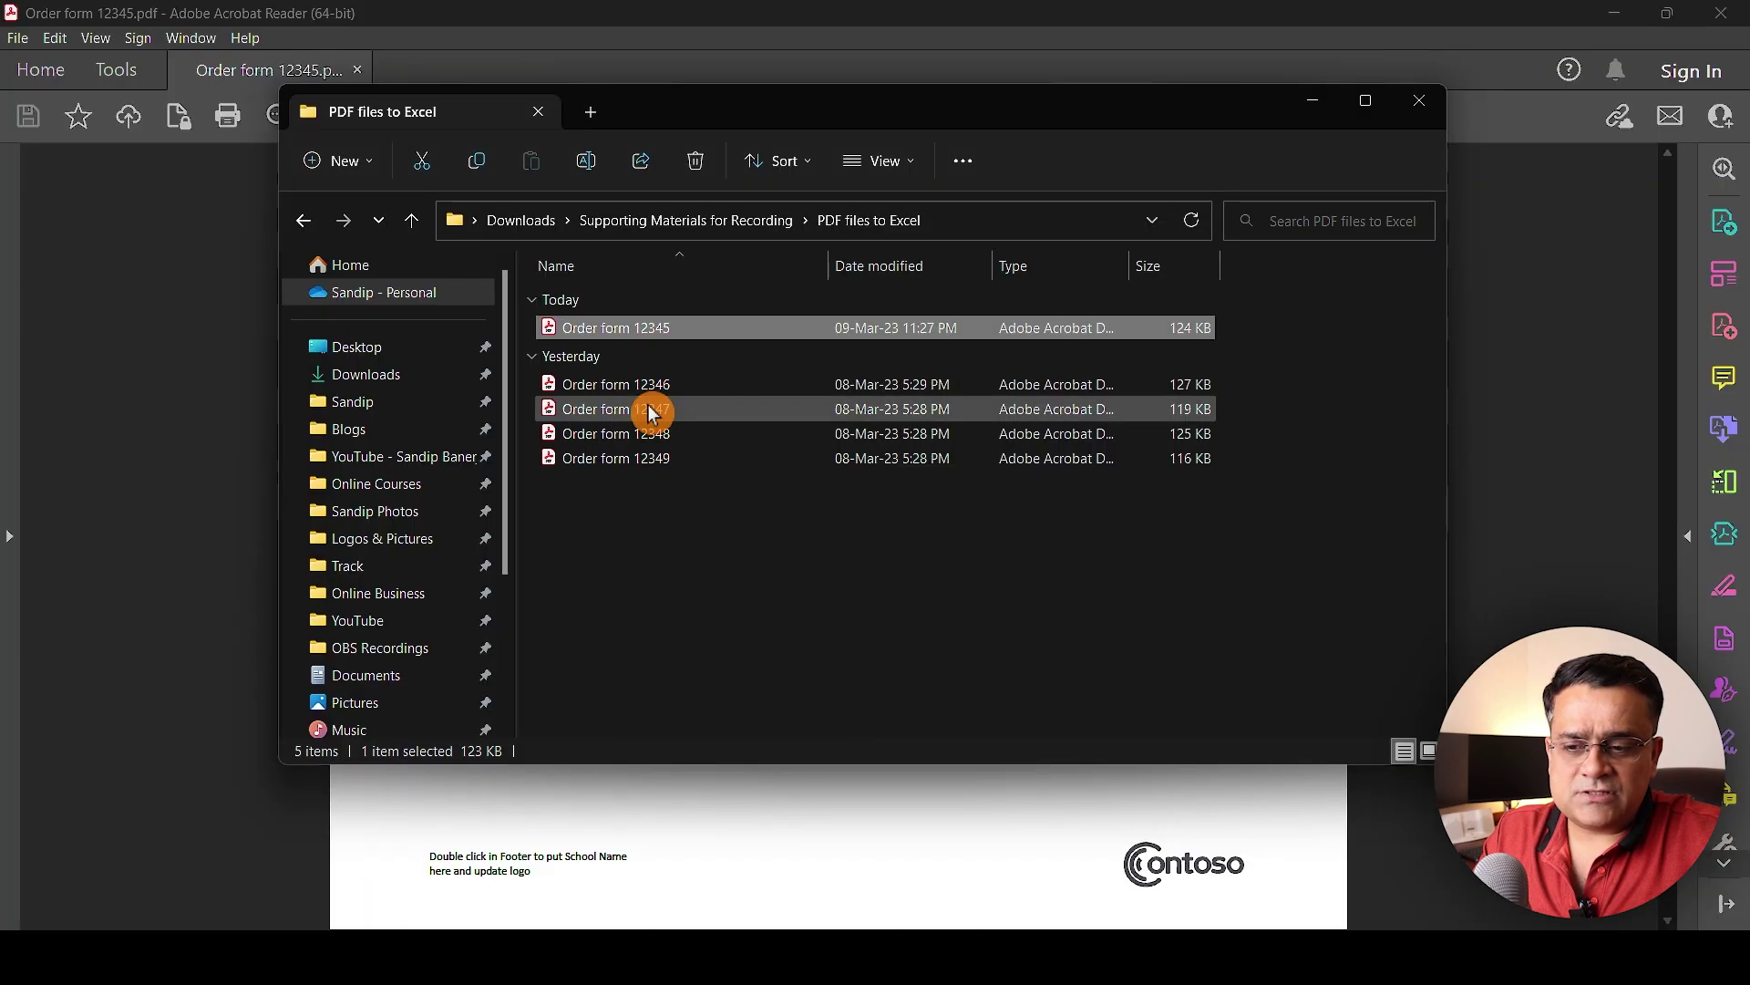
{"action": "double_click", "coordinate": [657, 385]}
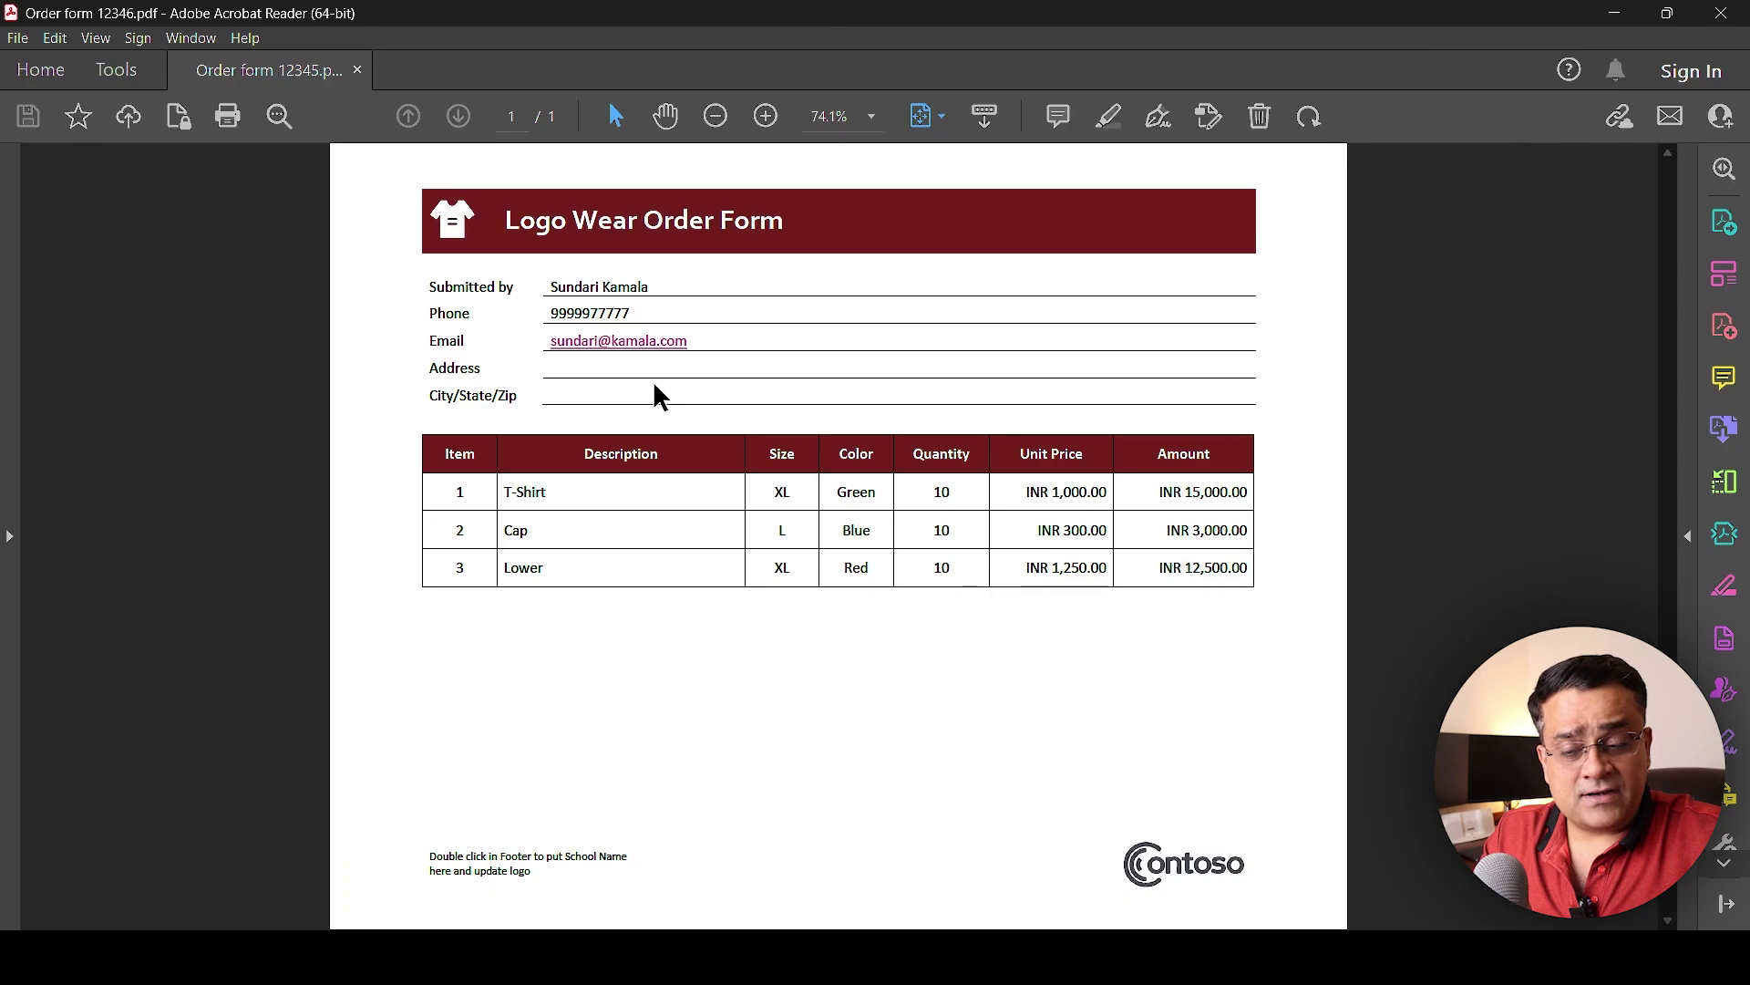
{"action": "key", "text": "ctrl+Tab"}
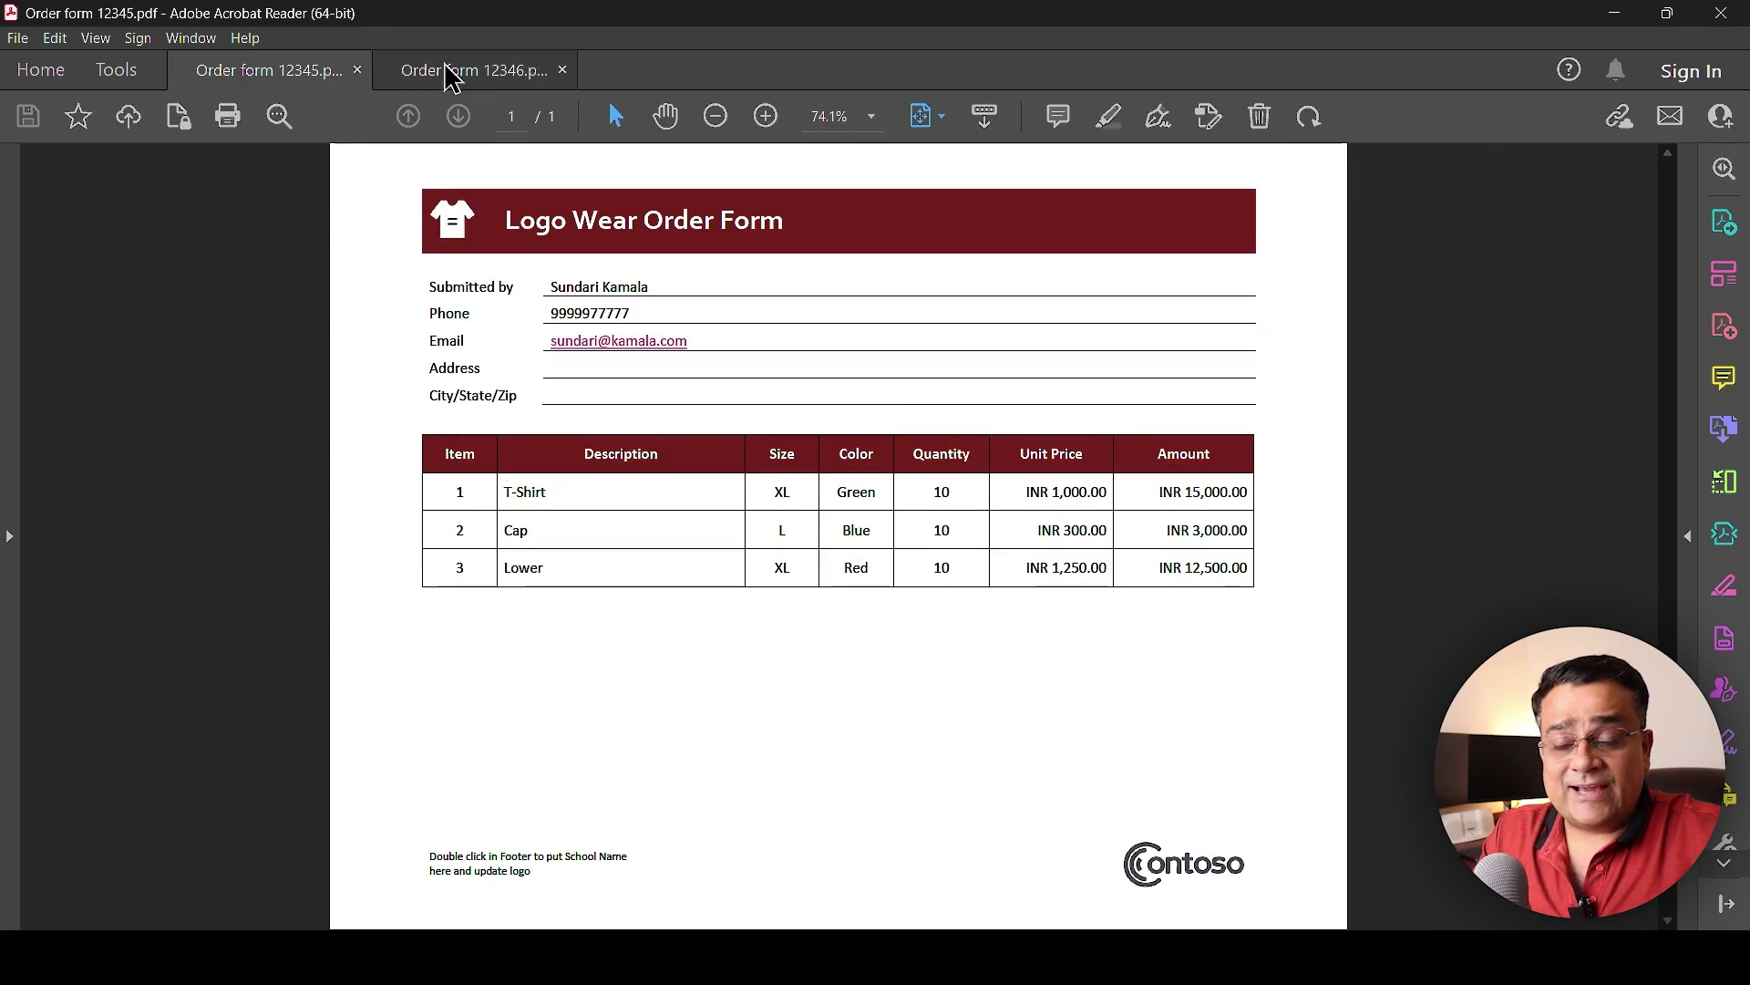
{"action": "left_click", "coordinate": [446, 65]}
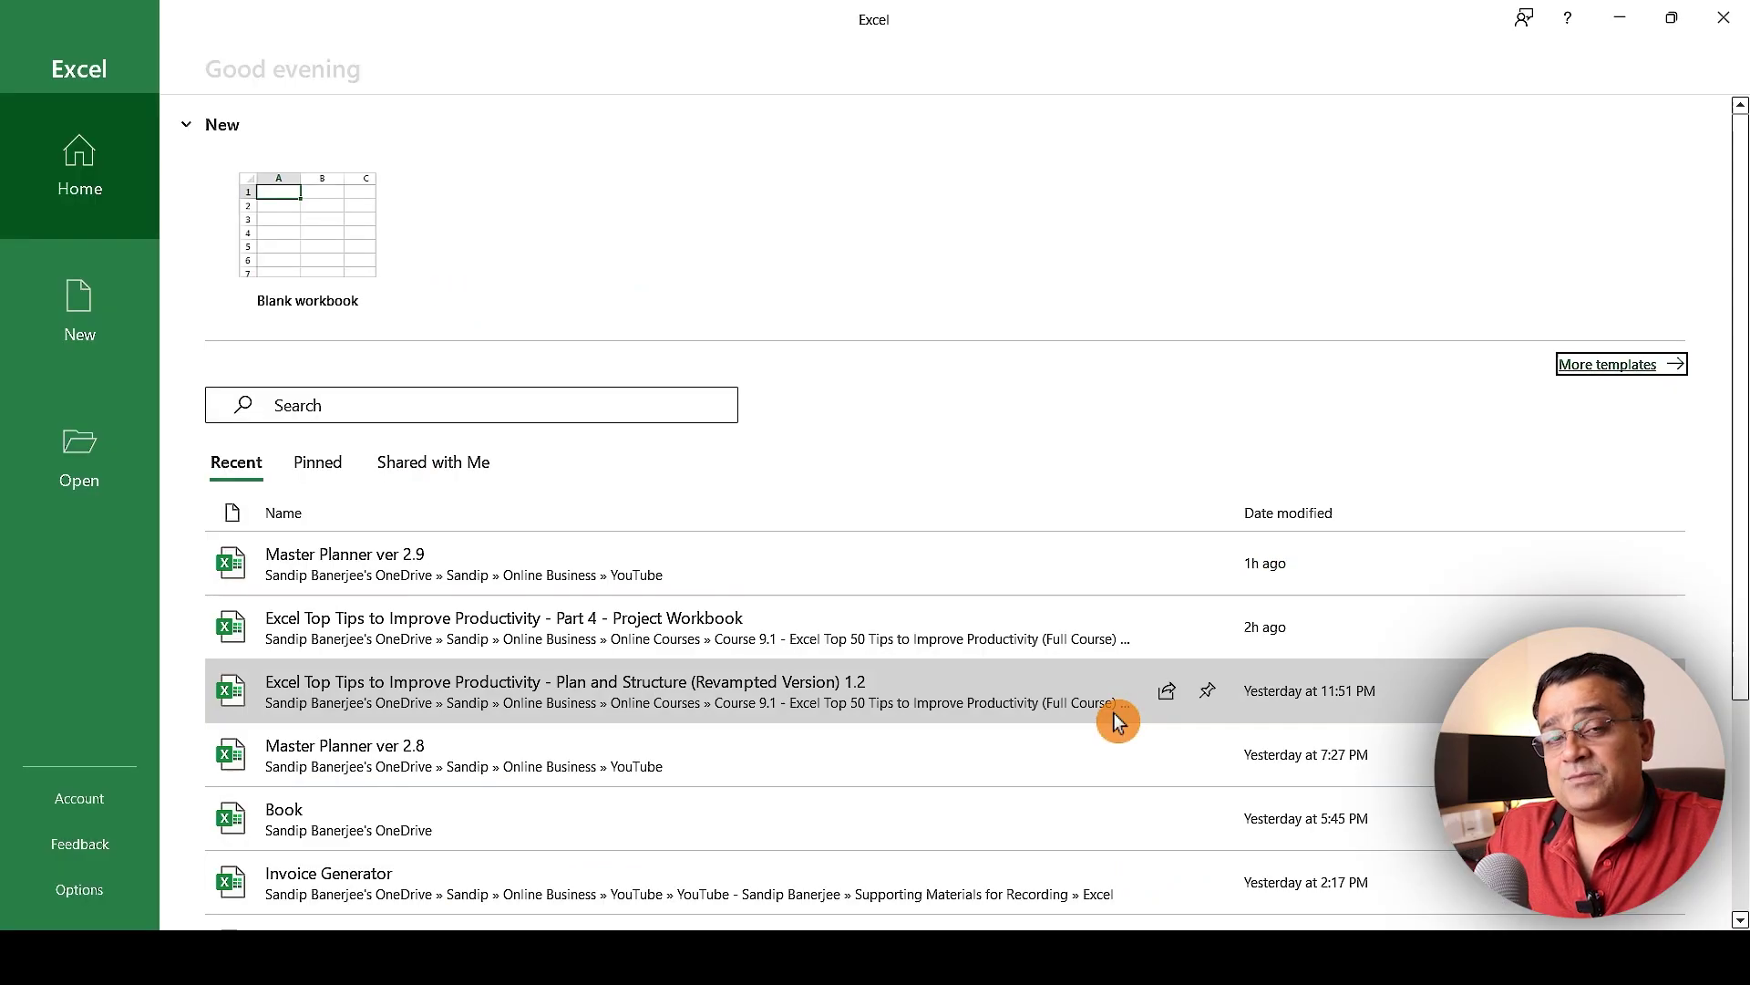
Create a blank workbook, Book1, and select cell F4
{"action": "left_click", "coordinate": [315, 255]}
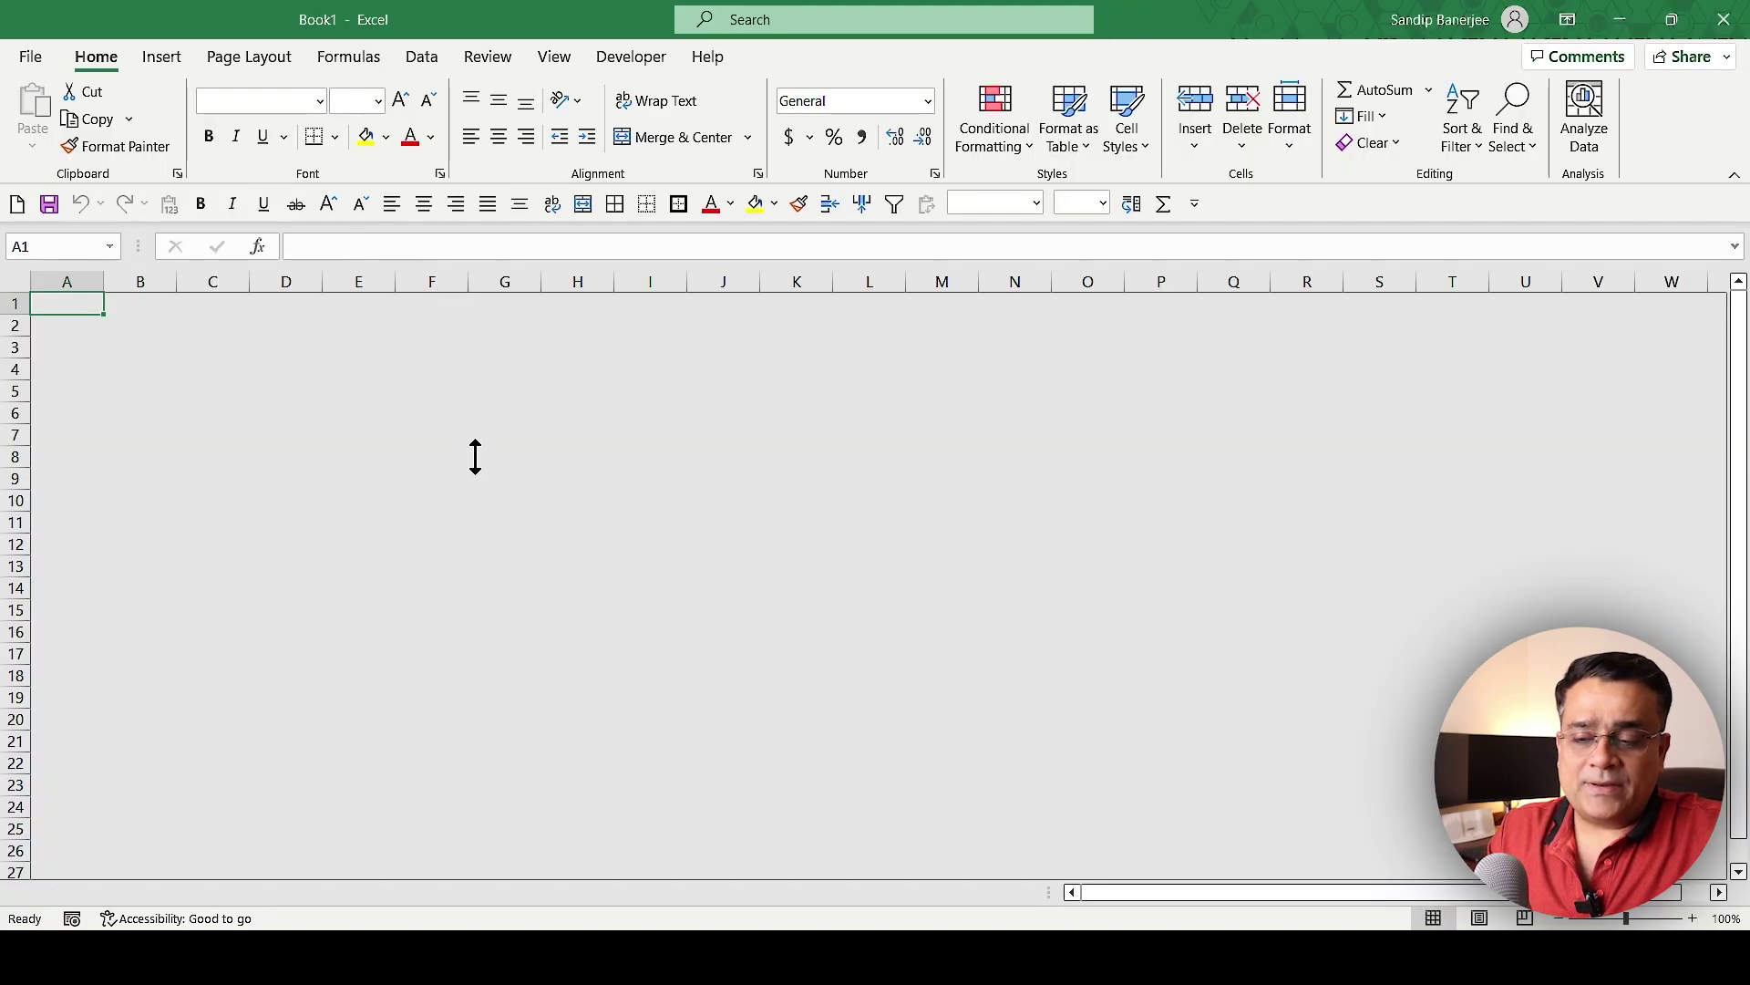
{"action": "key", "text": "F2"}
{"action": "left_click", "coordinate": [428, 440]}
{"action": "left_click", "coordinate": [432, 360]}
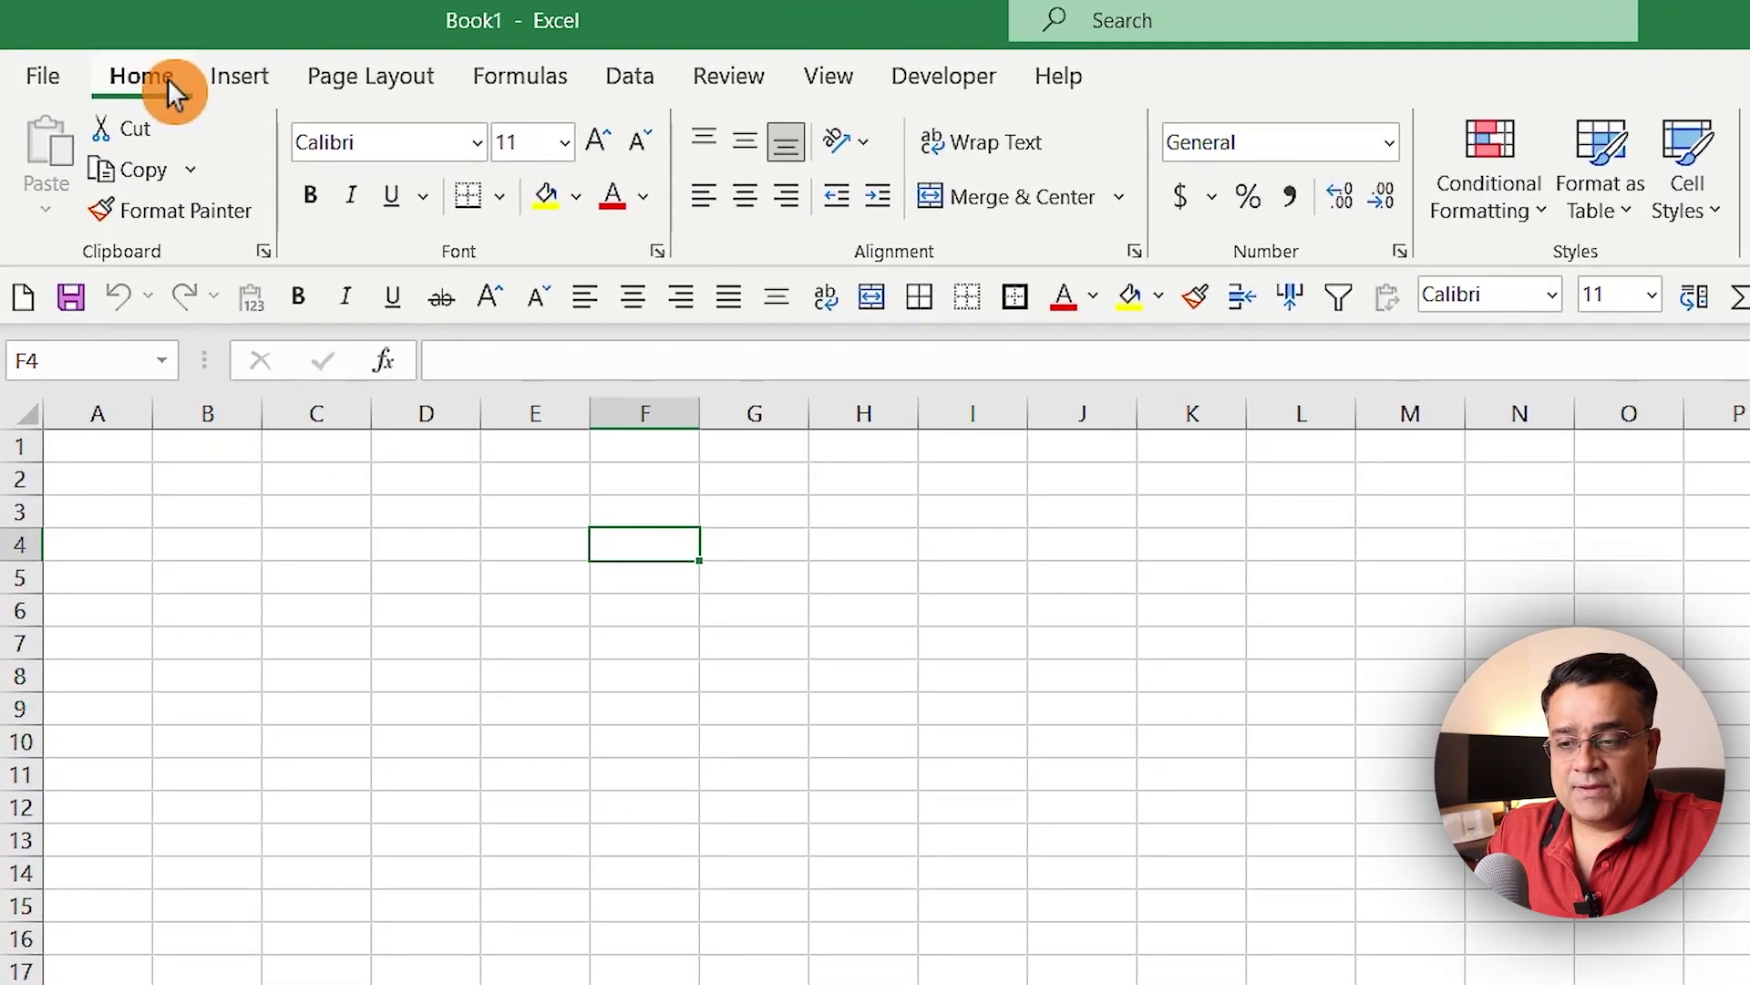
Bring up the Data tab's Get Data > From File import options
{"action": "left_click", "coordinate": [618, 79]}
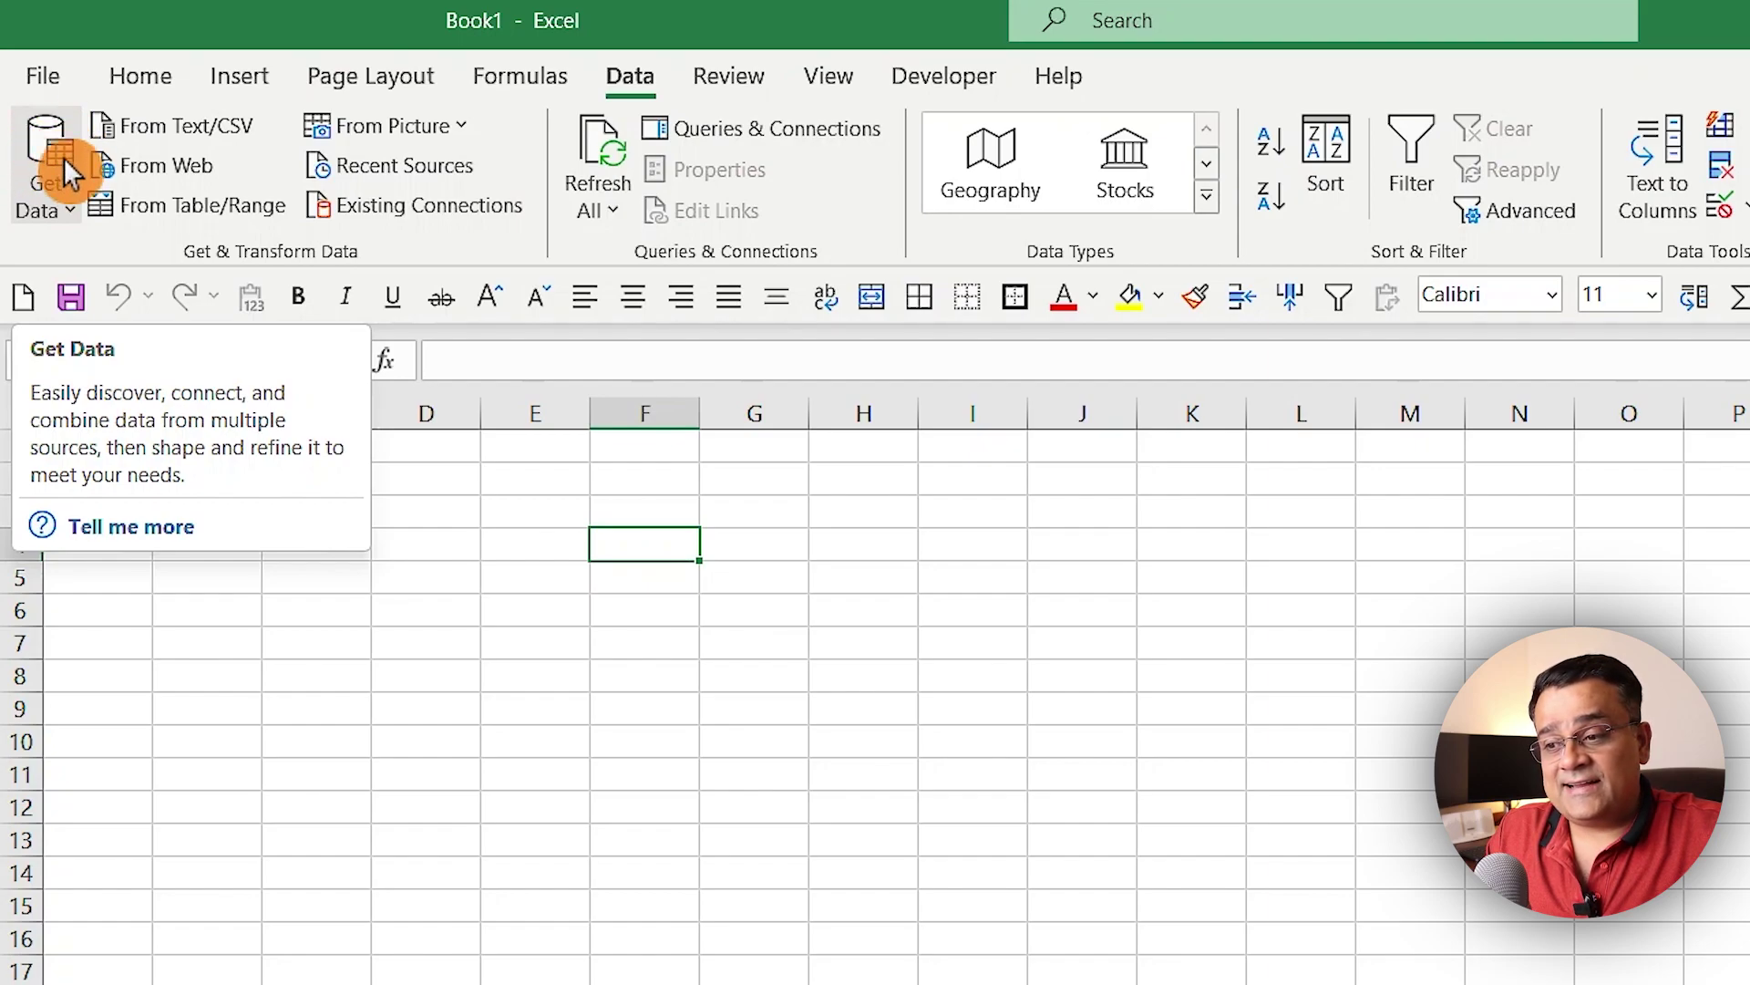
{"action": "left_click", "coordinate": [69, 203]}
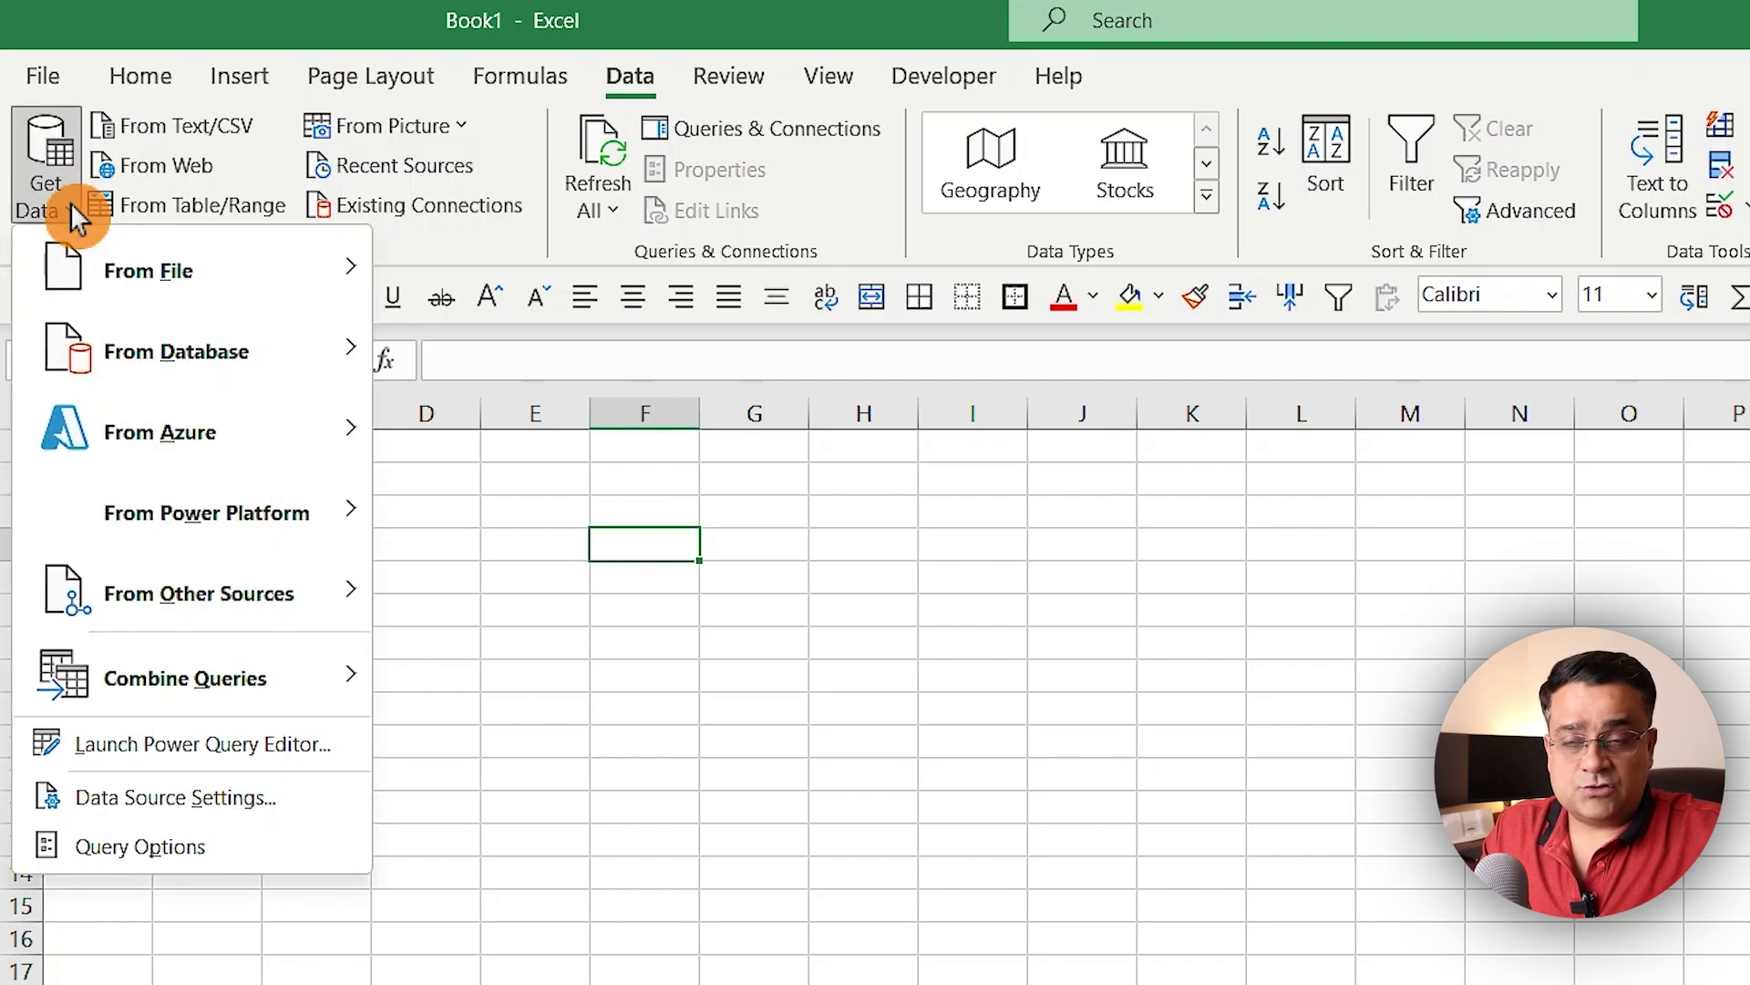
{"action": "mouse_move", "coordinate": [96, 252]}
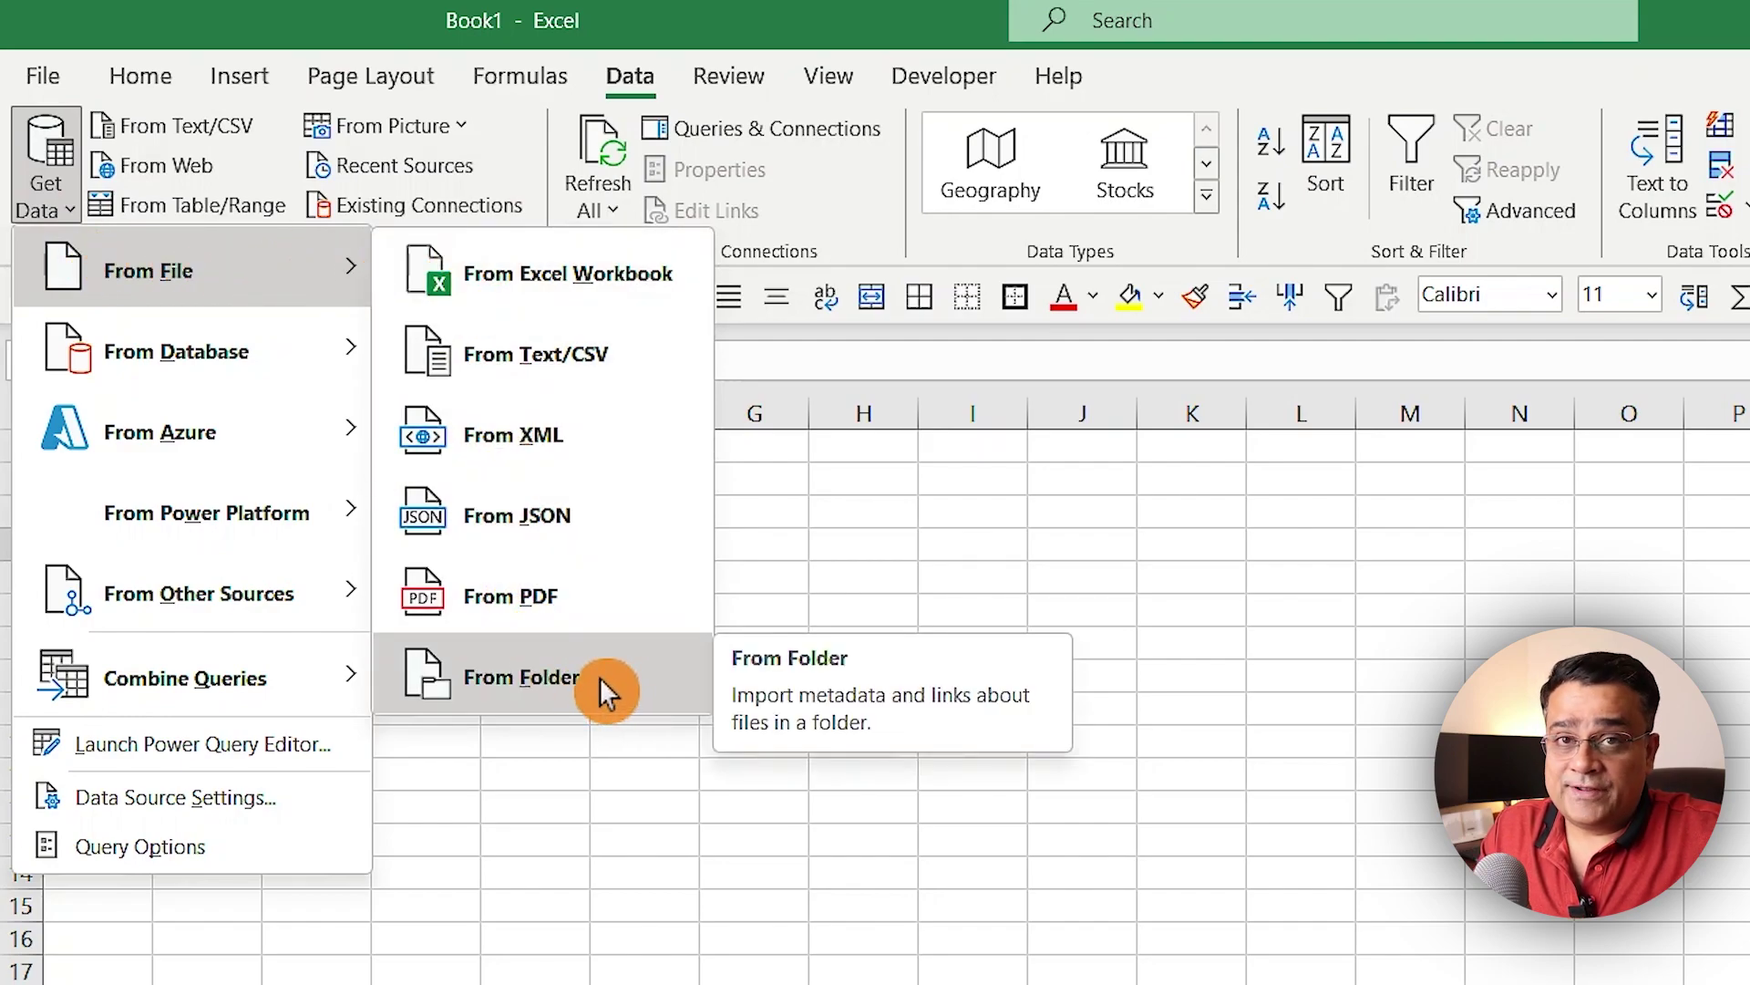
Use From Folder with Downloads > Supporting Materials for Recording > 'PDF files to Excel' as source
{"action": "left_click", "coordinate": [554, 676]}
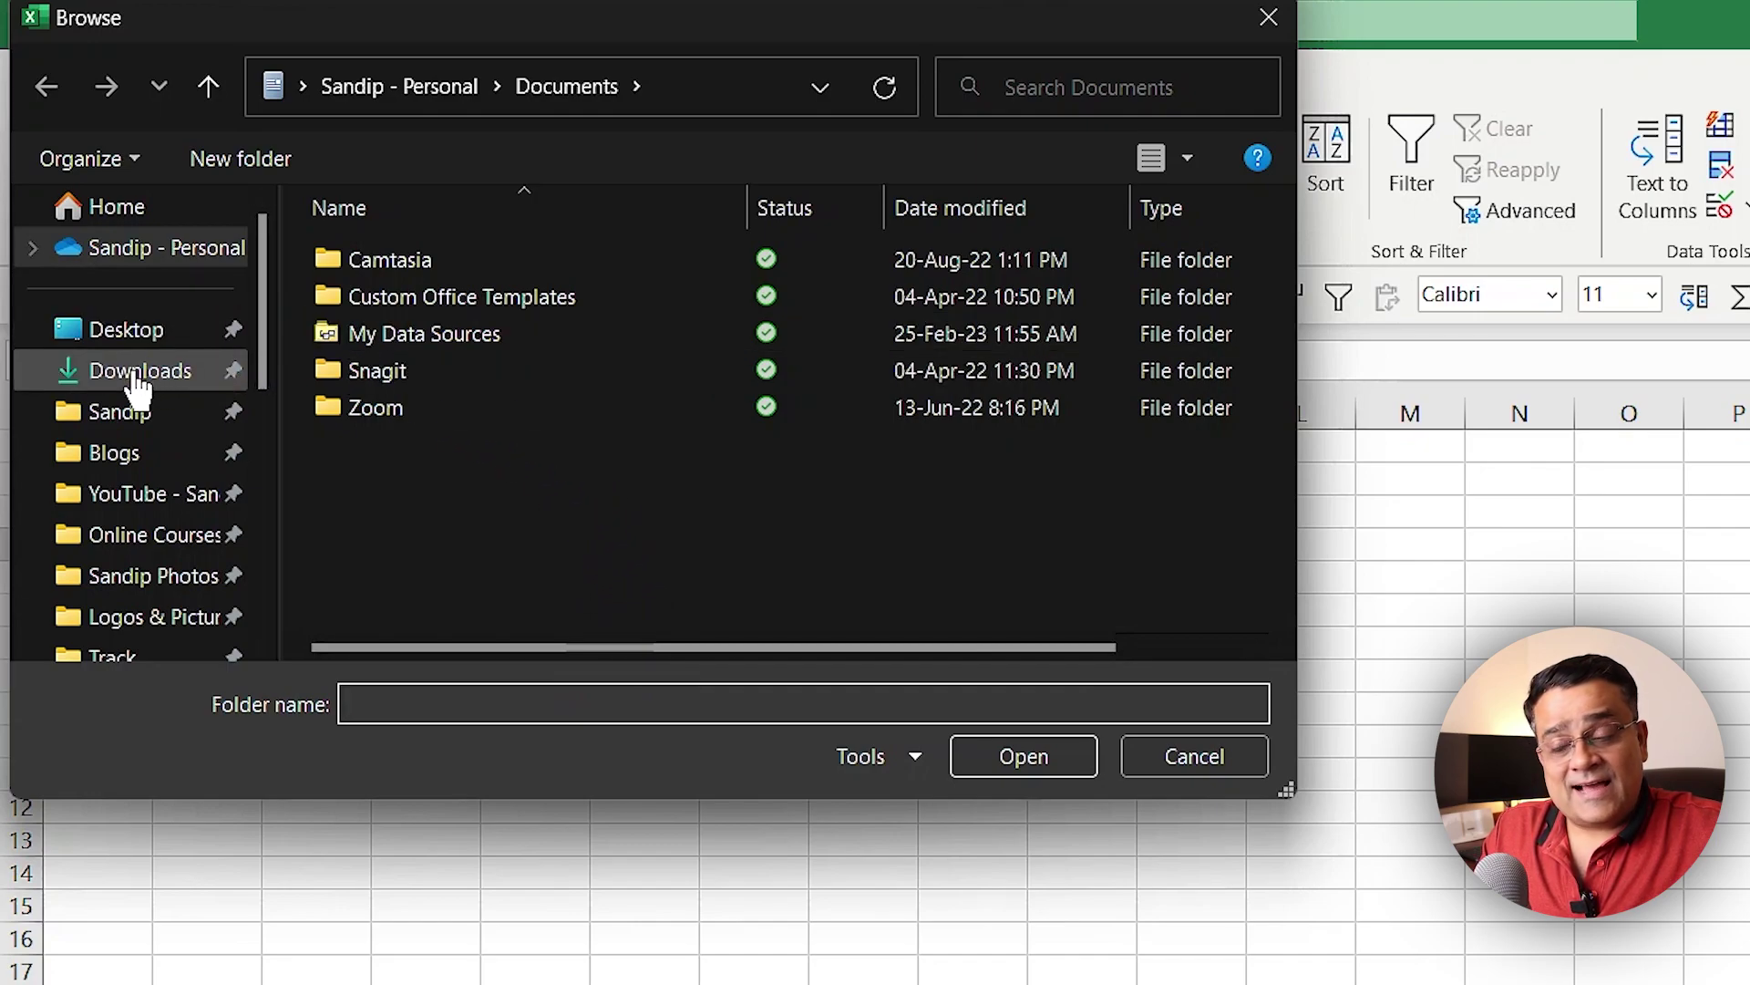
{"action": "left_click", "coordinate": [137, 374]}
{"action": "double_click", "coordinate": [396, 308]}
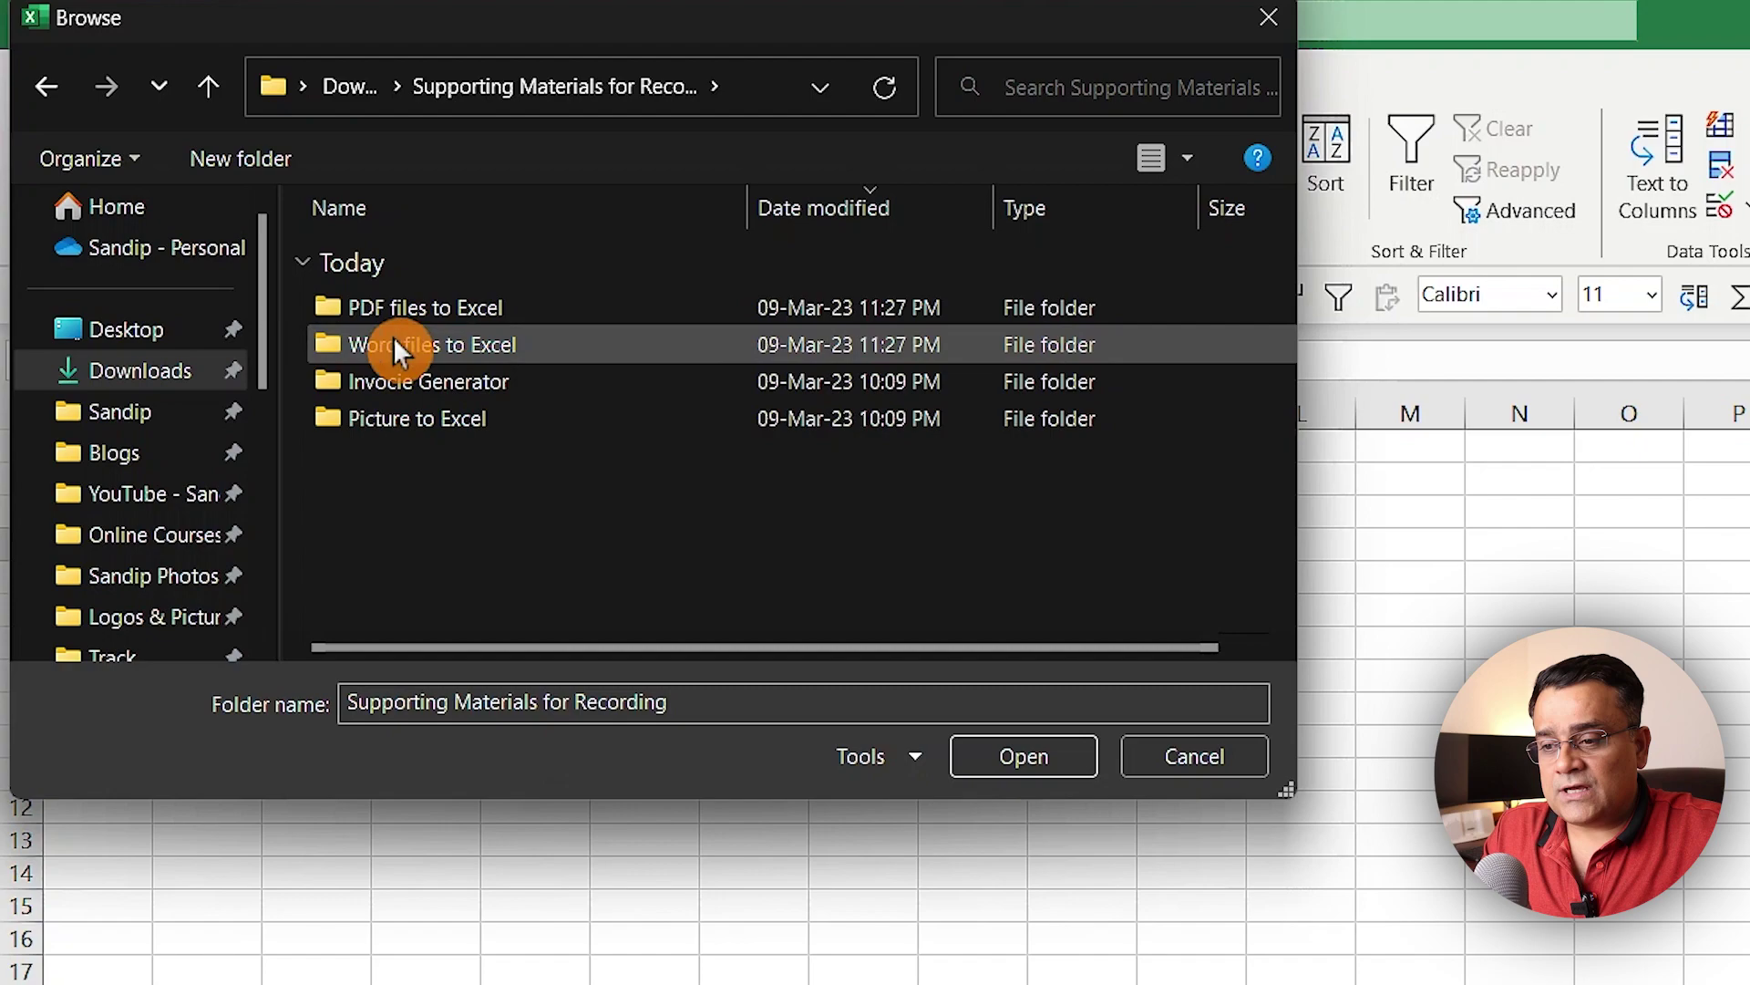
{"action": "left_click", "coordinate": [436, 309]}
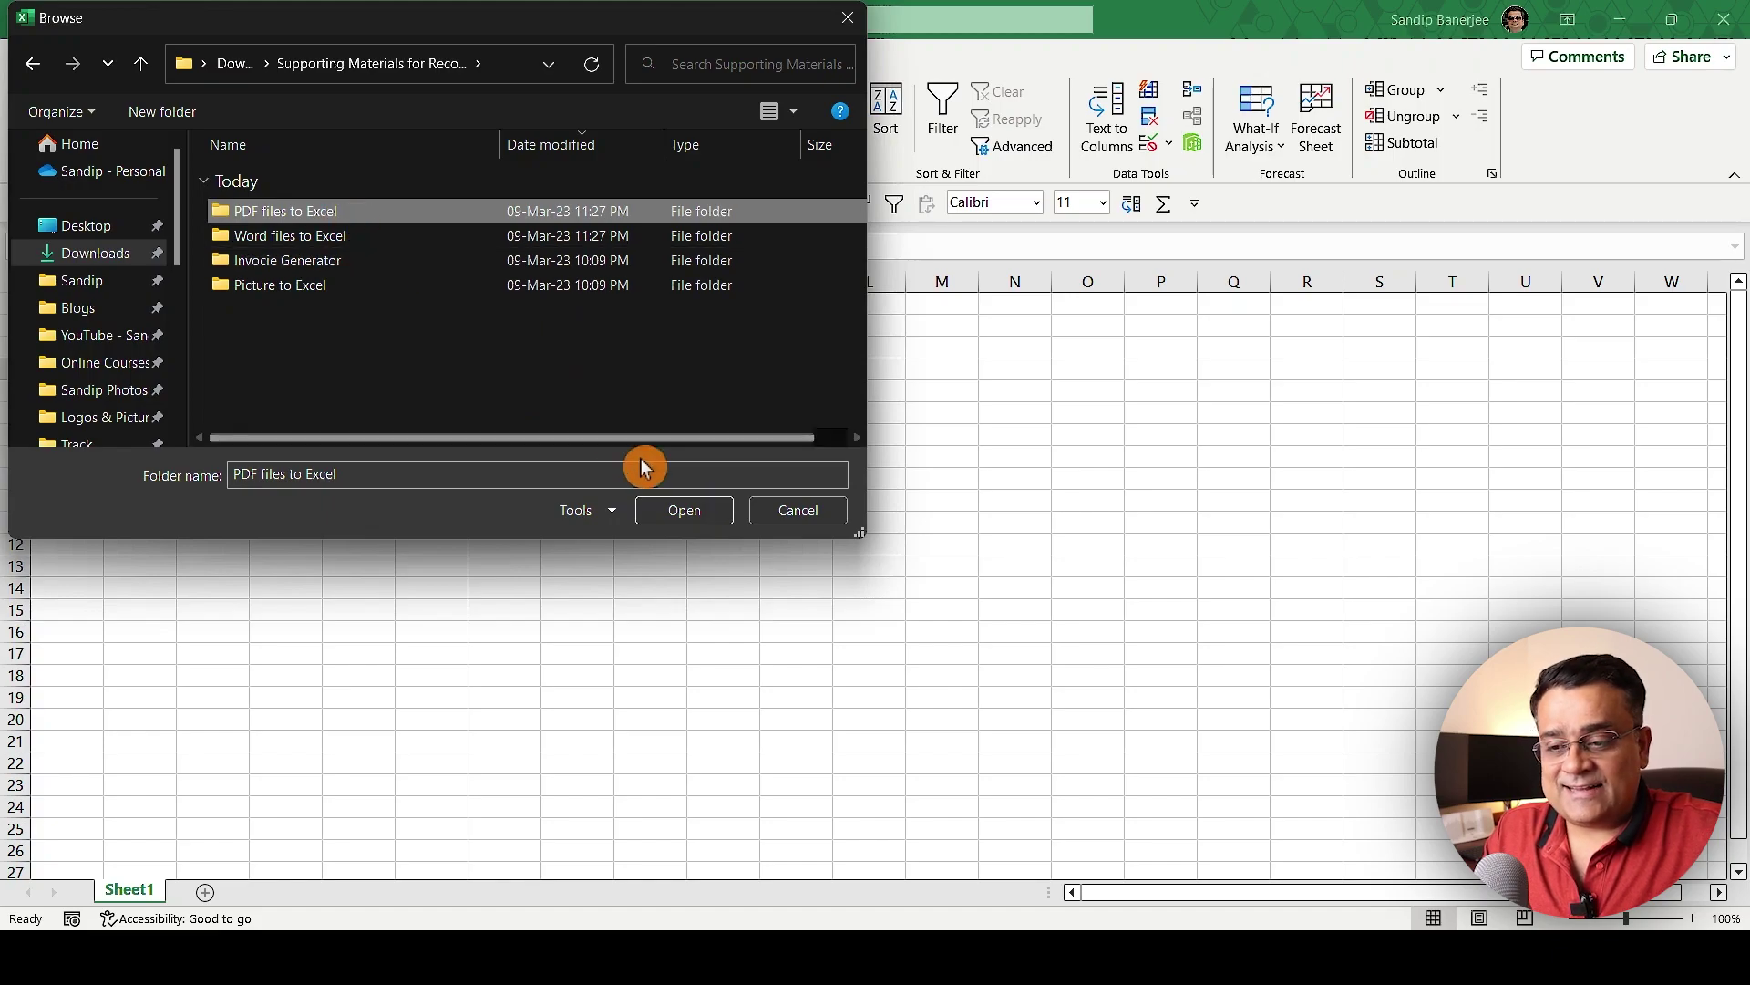
{"action": "left_click", "coordinate": [683, 510]}
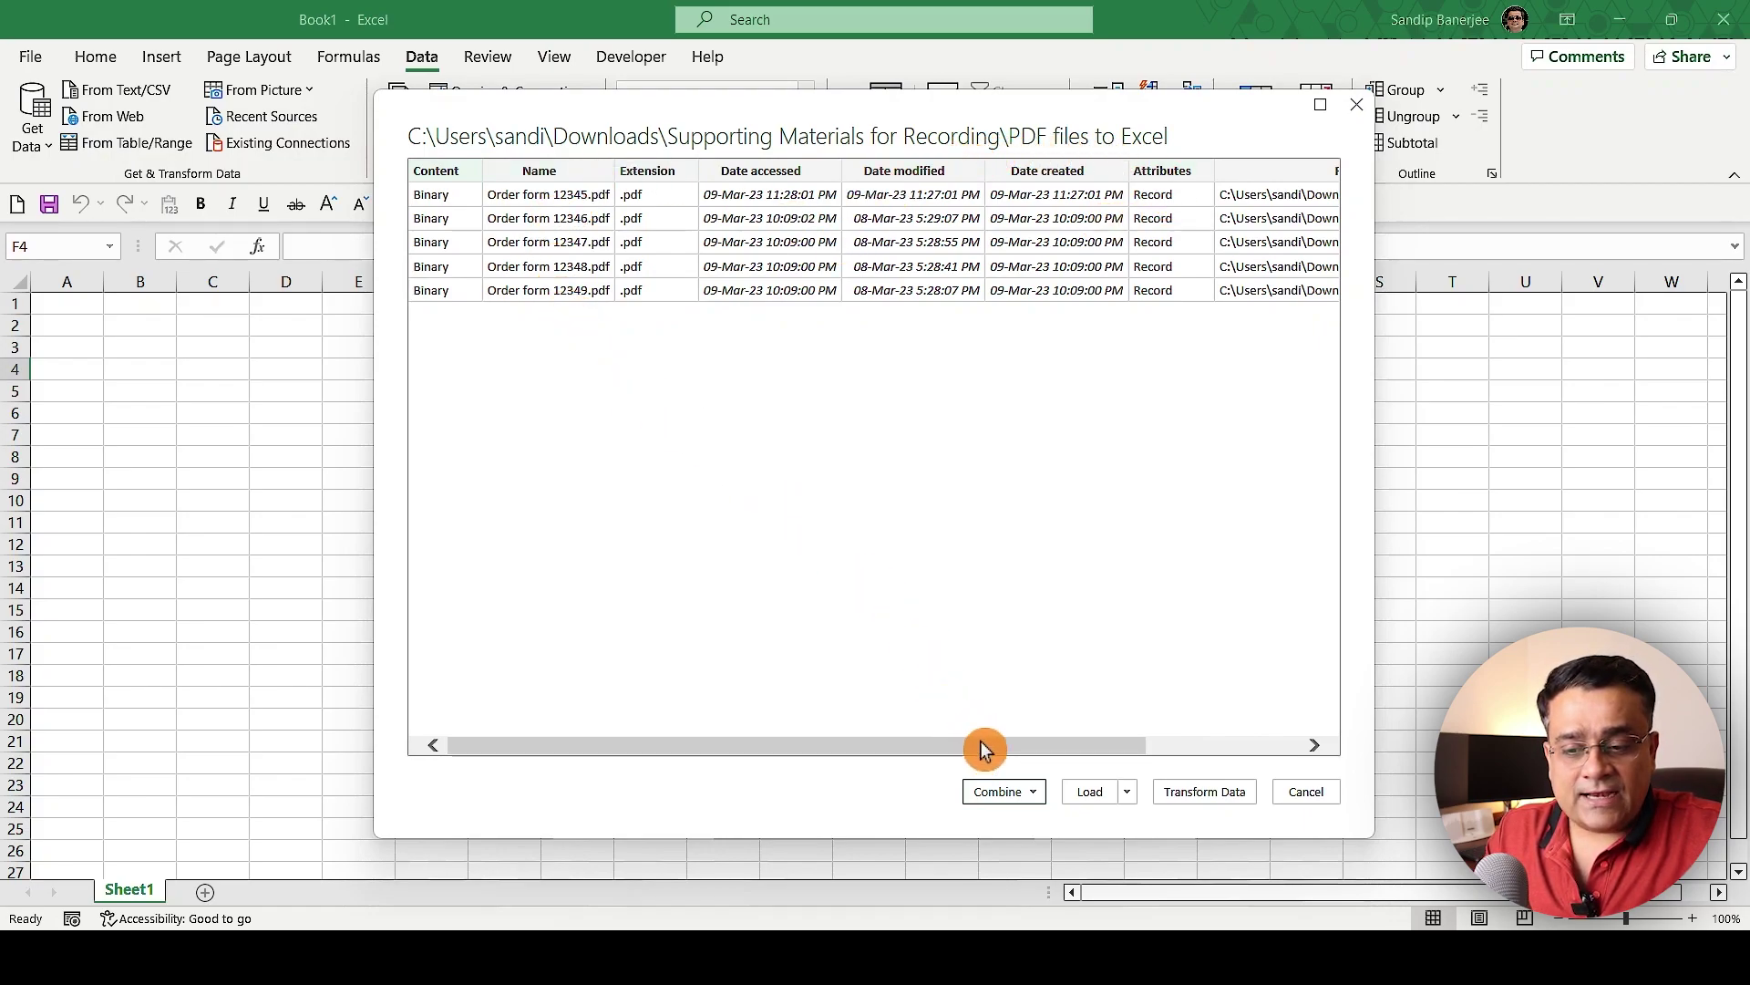
Scroll across the five-PDF file list preview and load it into the workbook
{"action": "left_click_drag", "start_coordinate": [981, 746], "coordinate": [866, 723]}
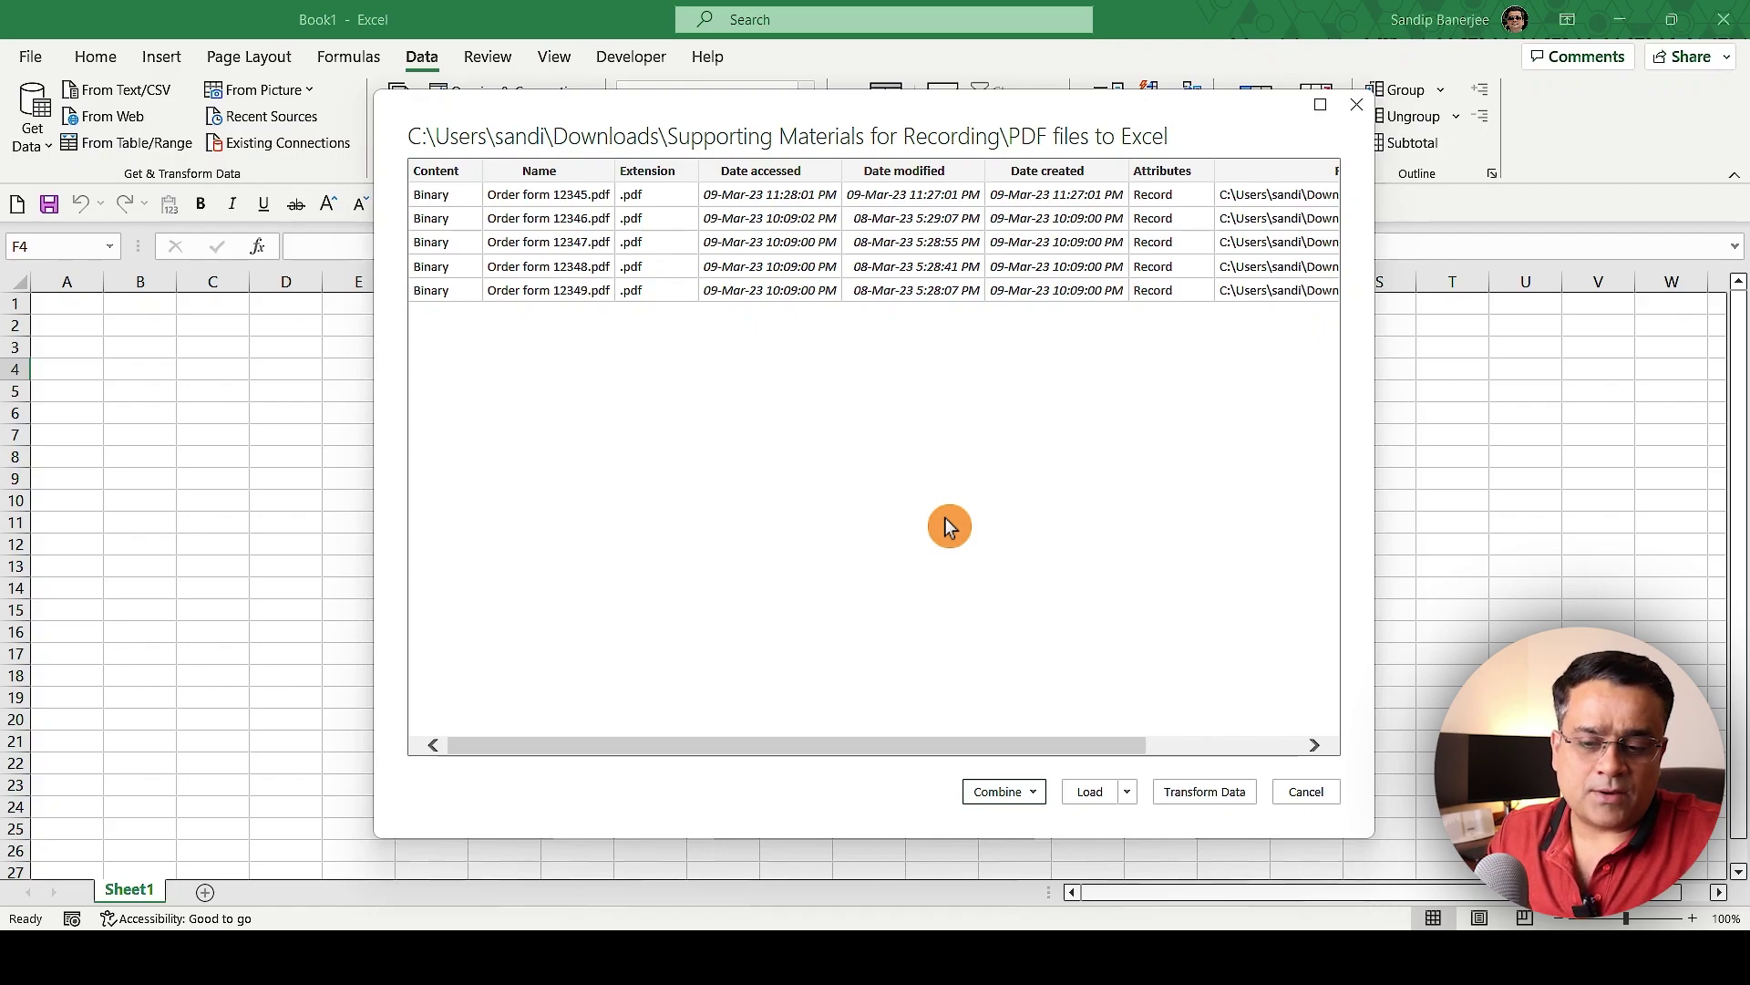
{"action": "left_click", "coordinate": [1090, 791]}
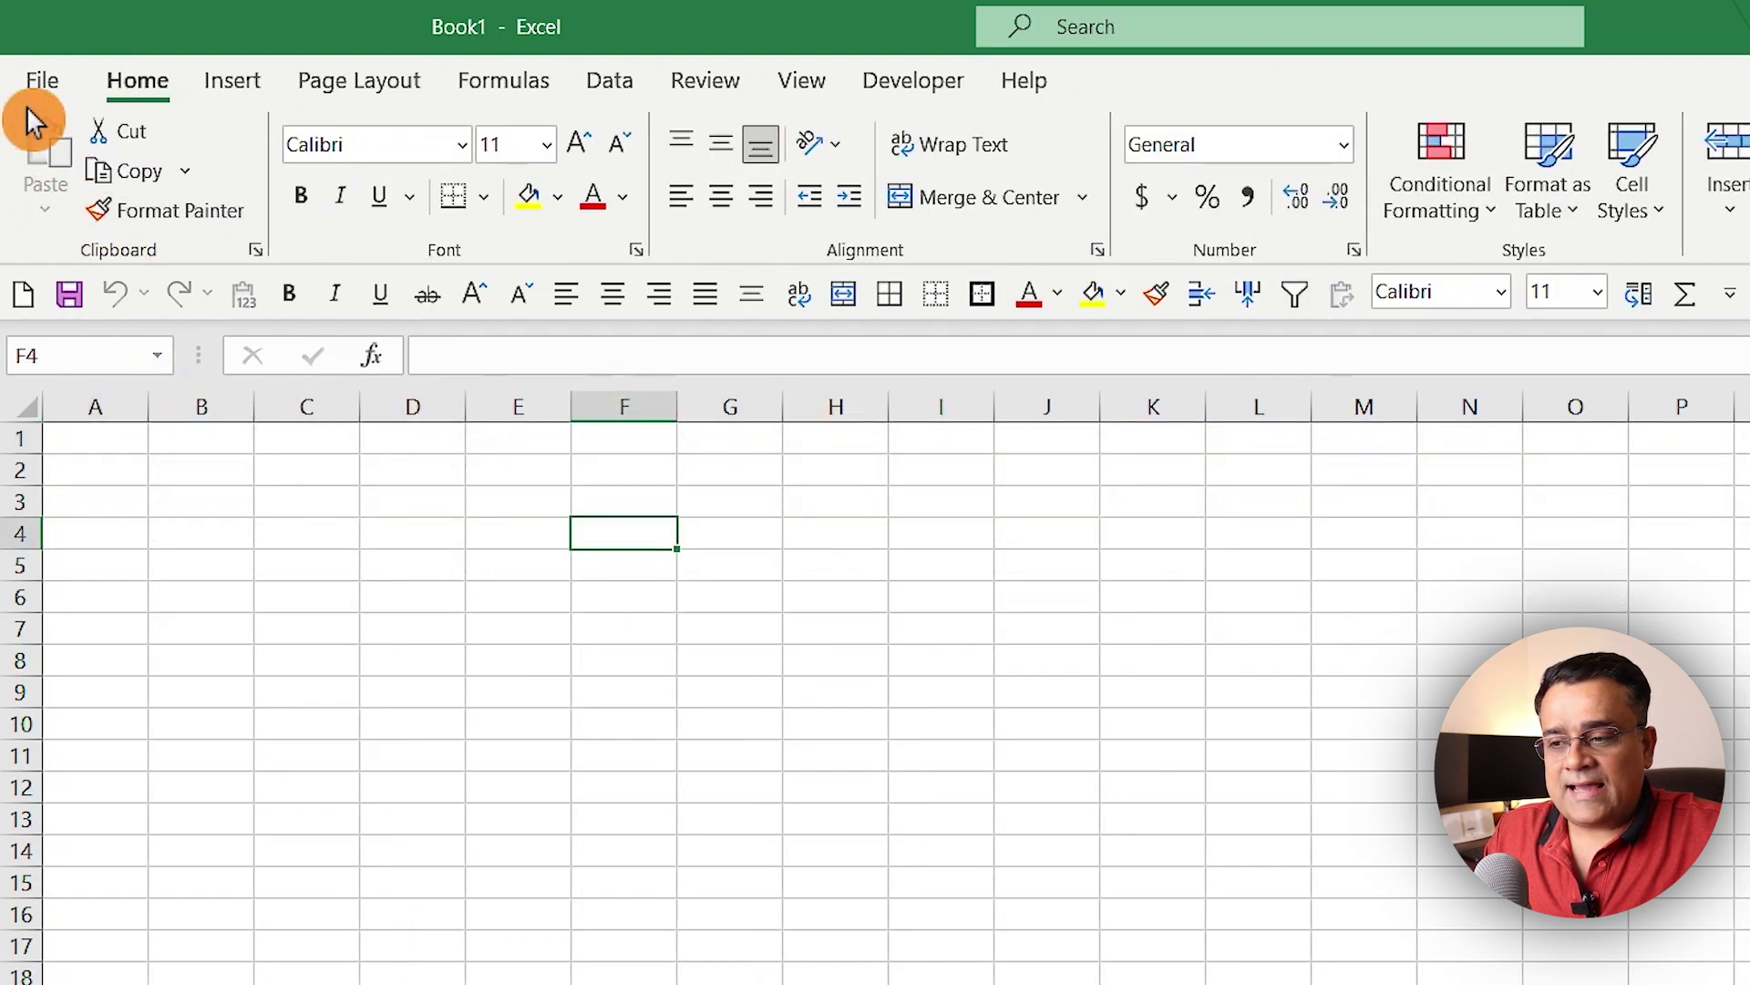
Run Get Data > From File > From Folder again on the 'PDF files to Excel' folder
{"action": "left_click", "coordinate": [607, 84]}
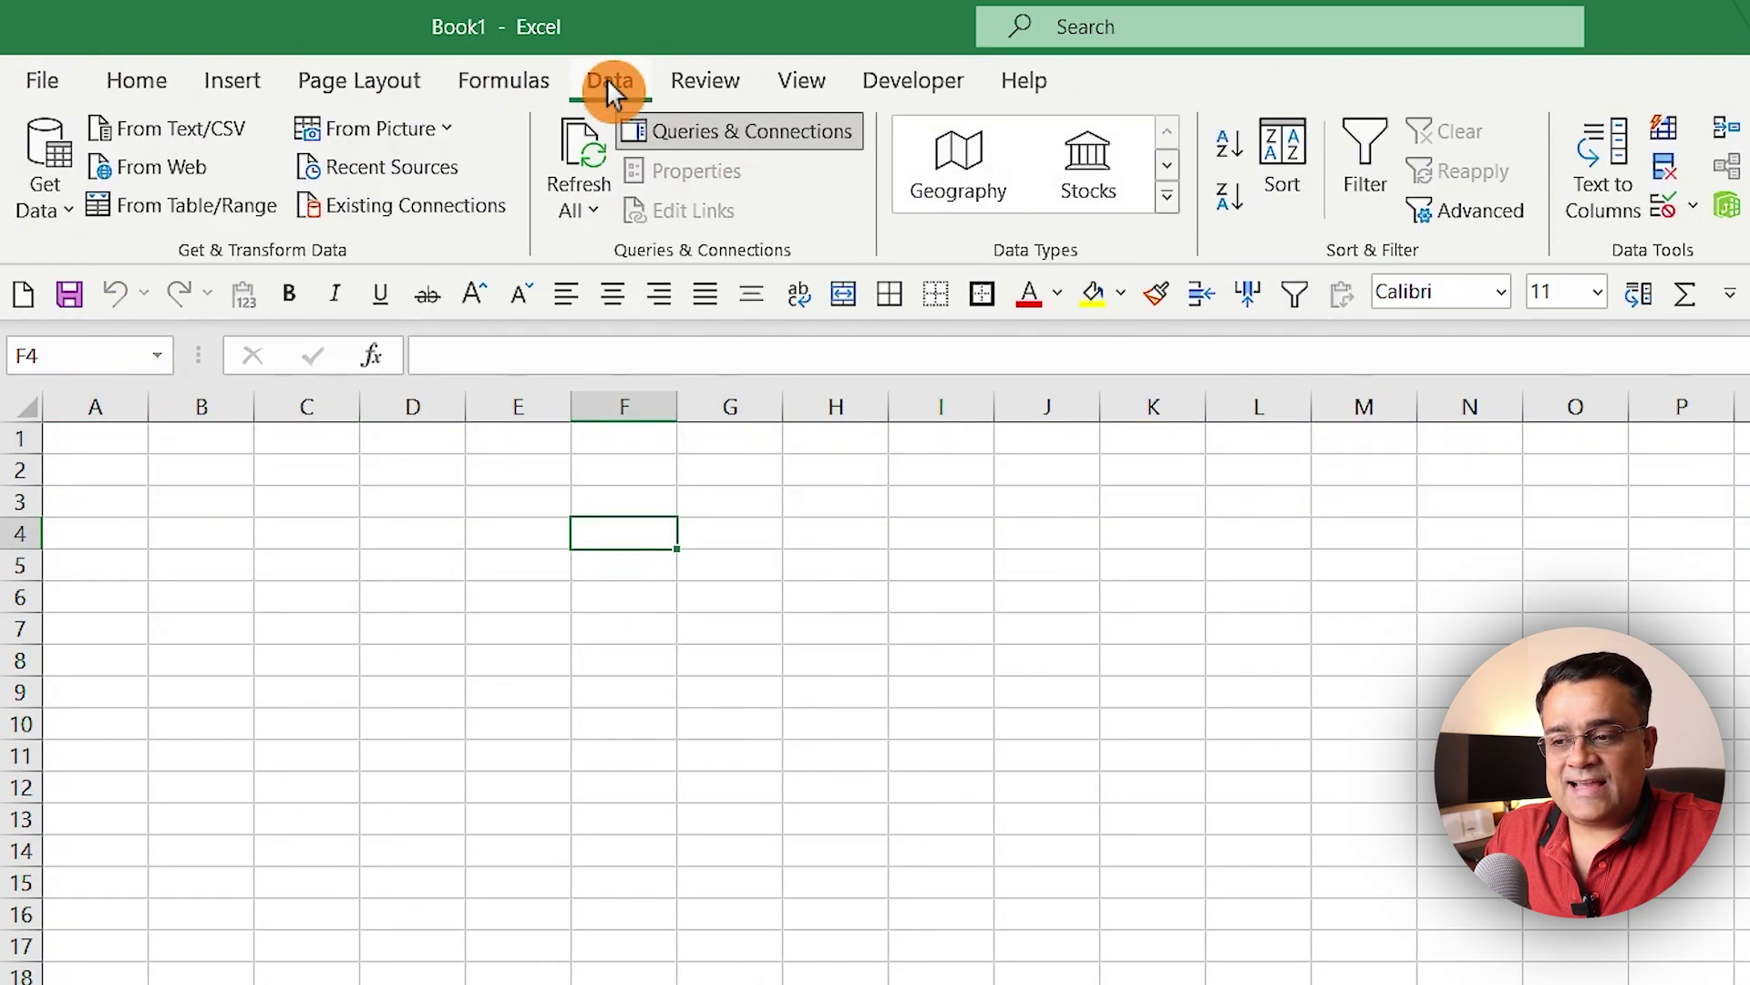
{"action": "left_click", "coordinate": [60, 211]}
{"action": "mouse_move", "coordinate": [143, 265]}
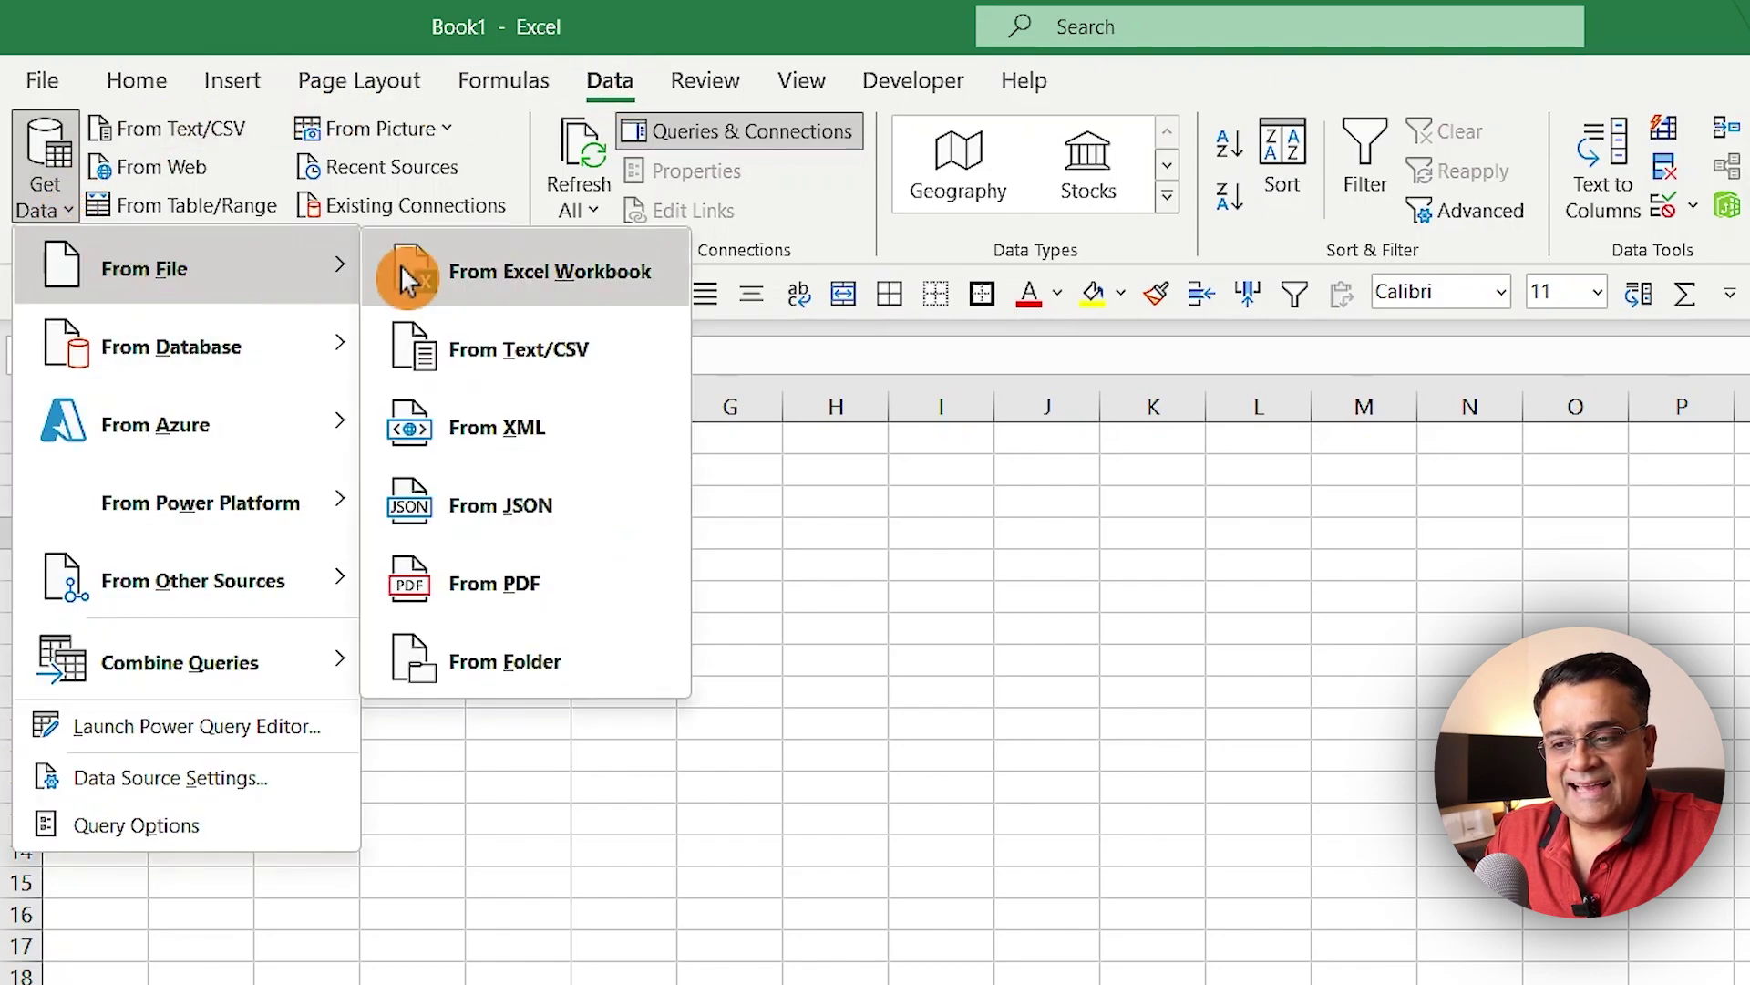
{"action": "left_click", "coordinate": [527, 675]}
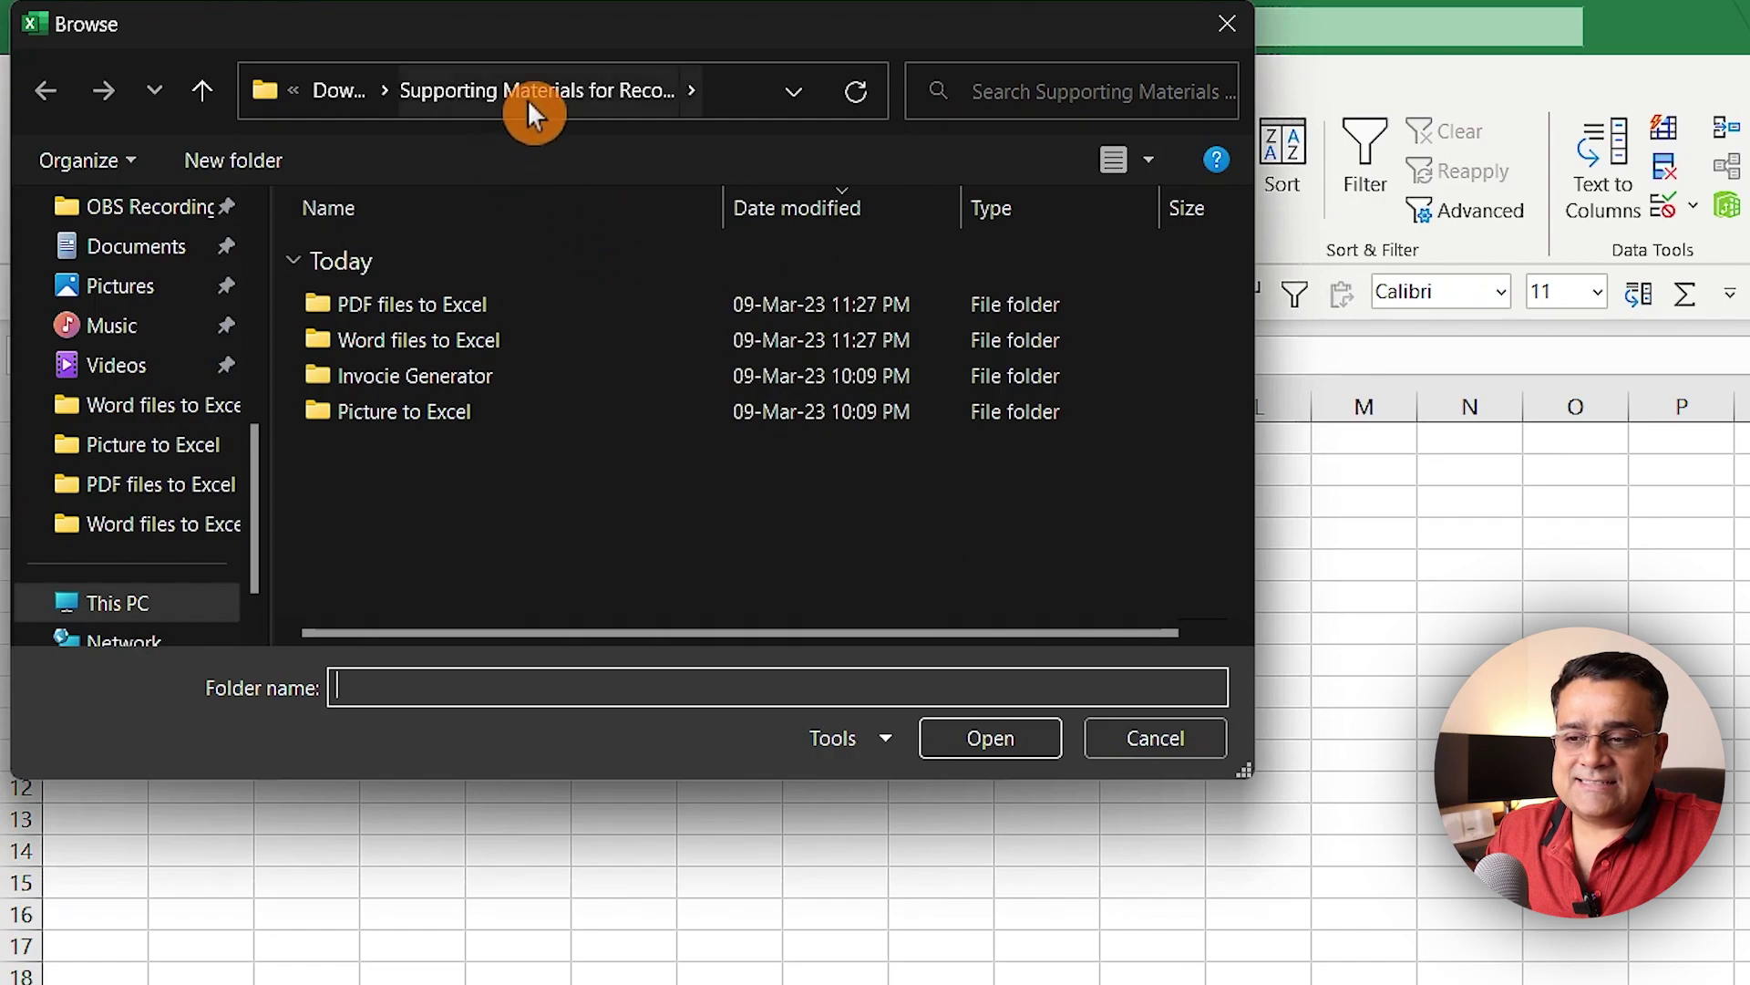
{"action": "left_click", "coordinate": [416, 305]}
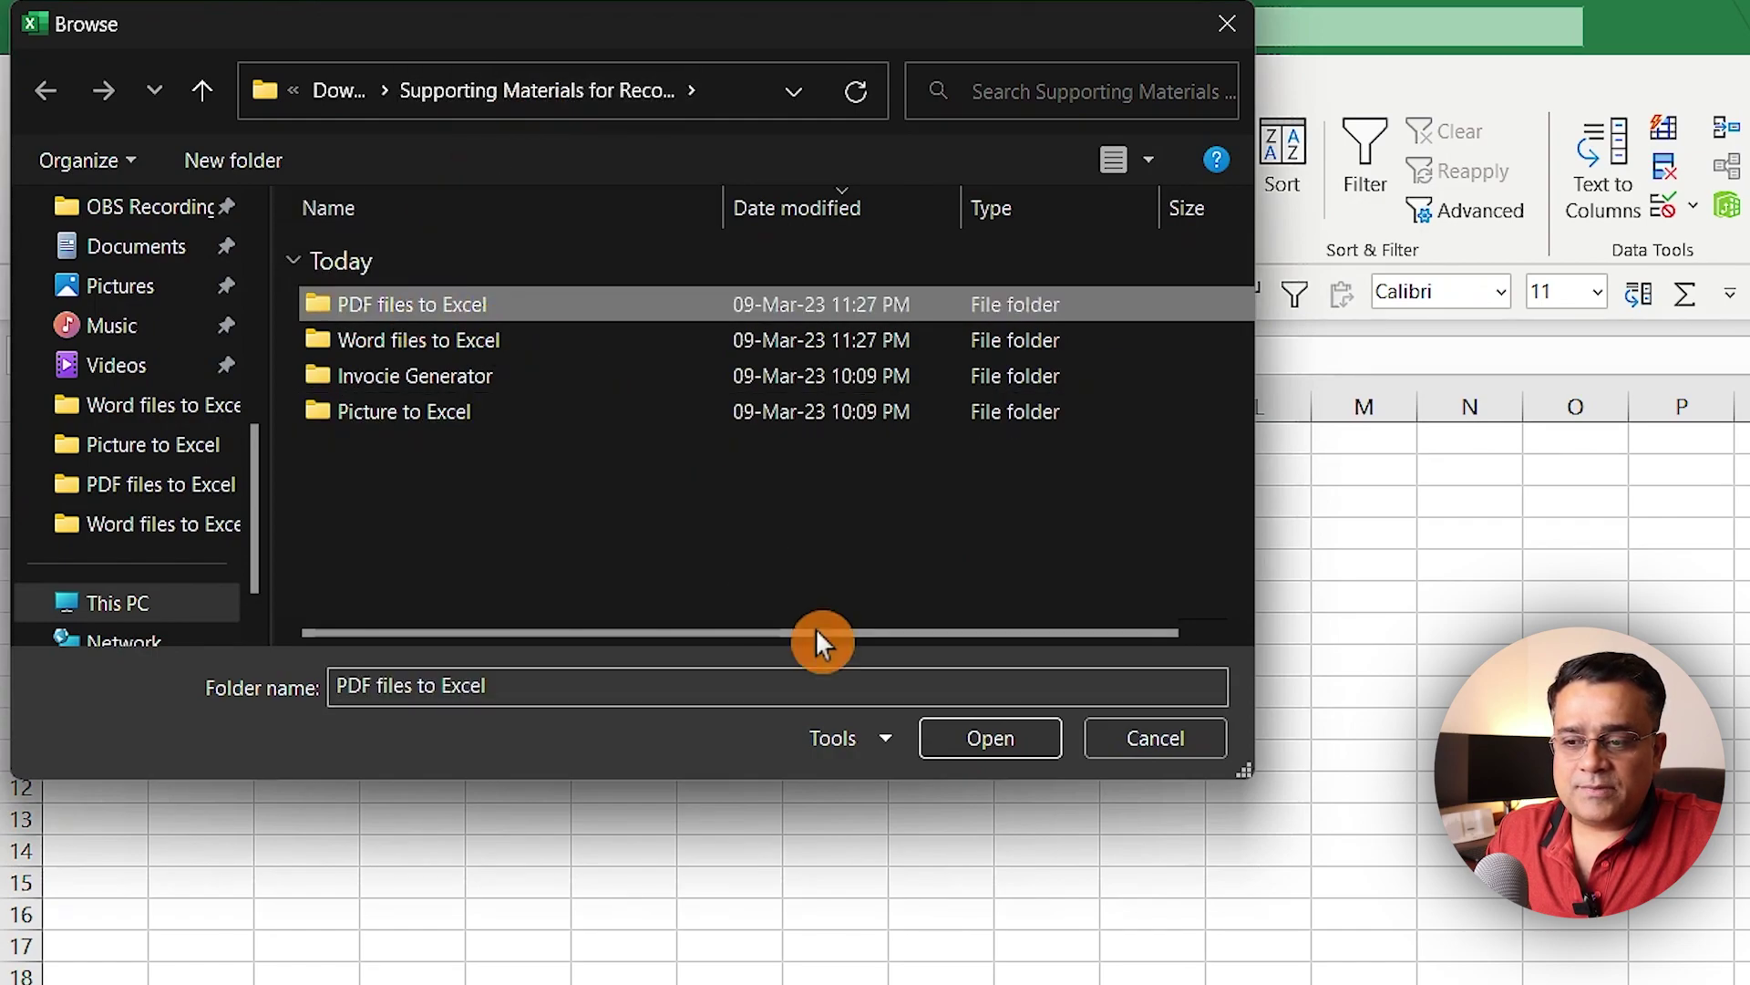
{"action": "left_click", "coordinate": [959, 743]}
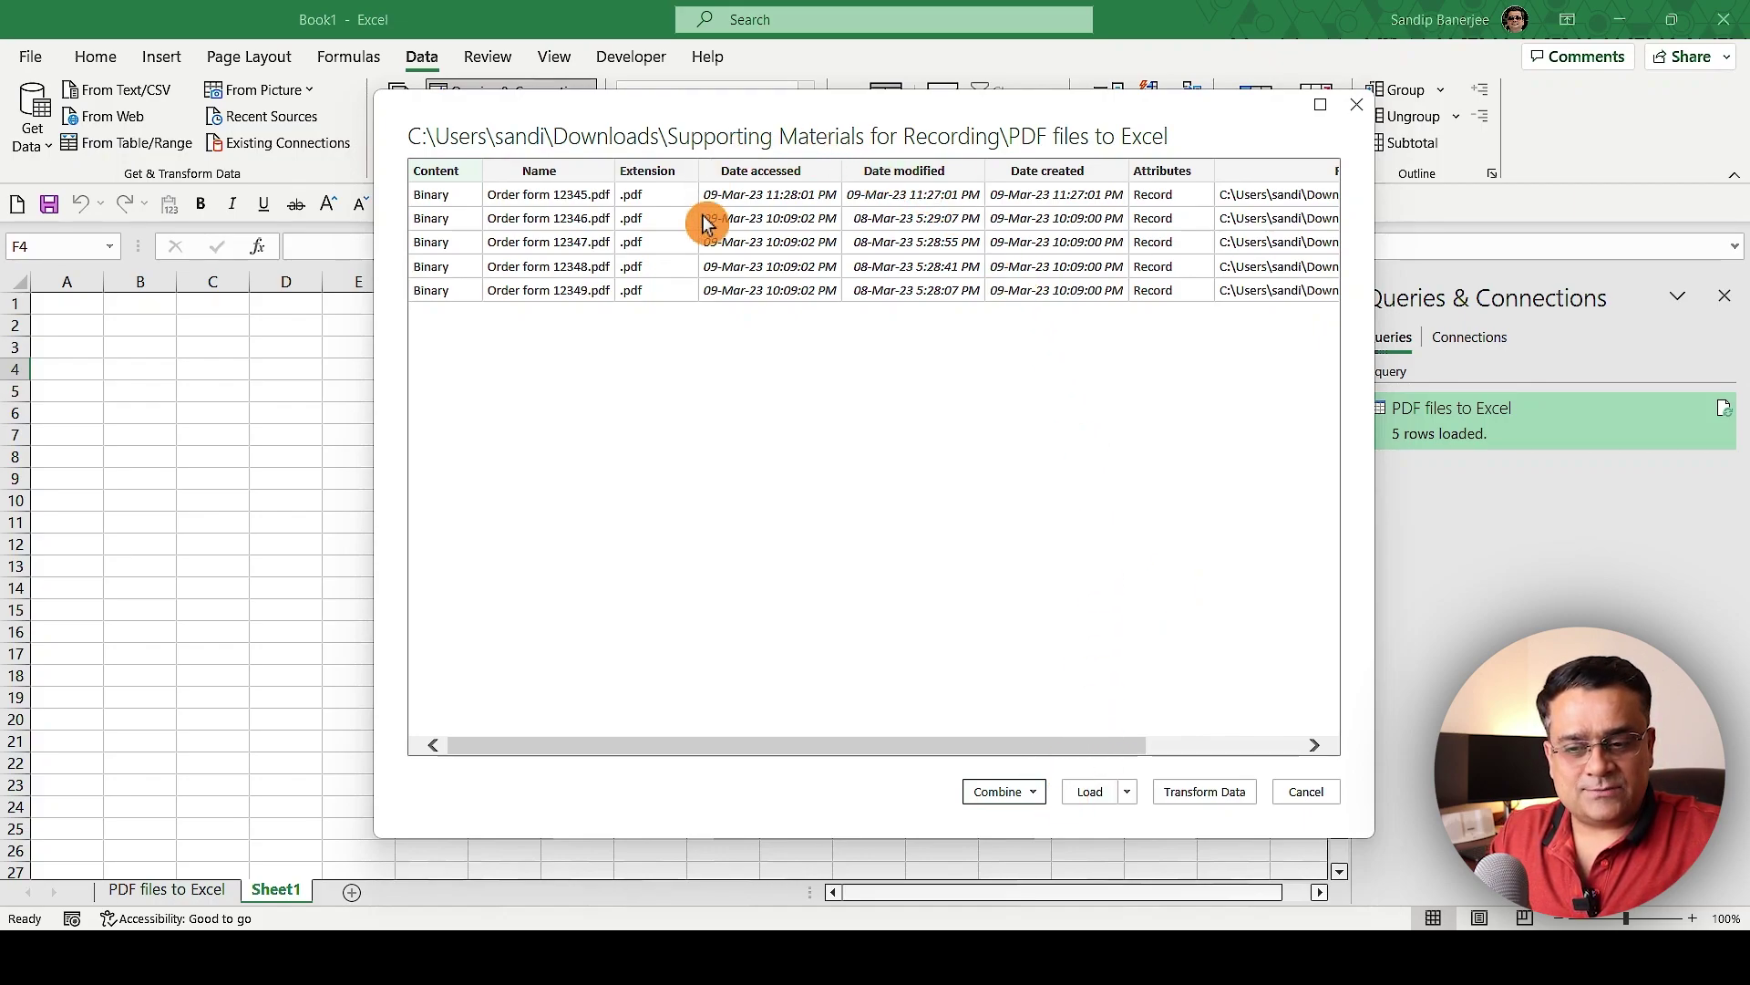
Choose Combine & Transform Data for the five order form PDFs
{"action": "left_click", "coordinate": [1032, 795]}
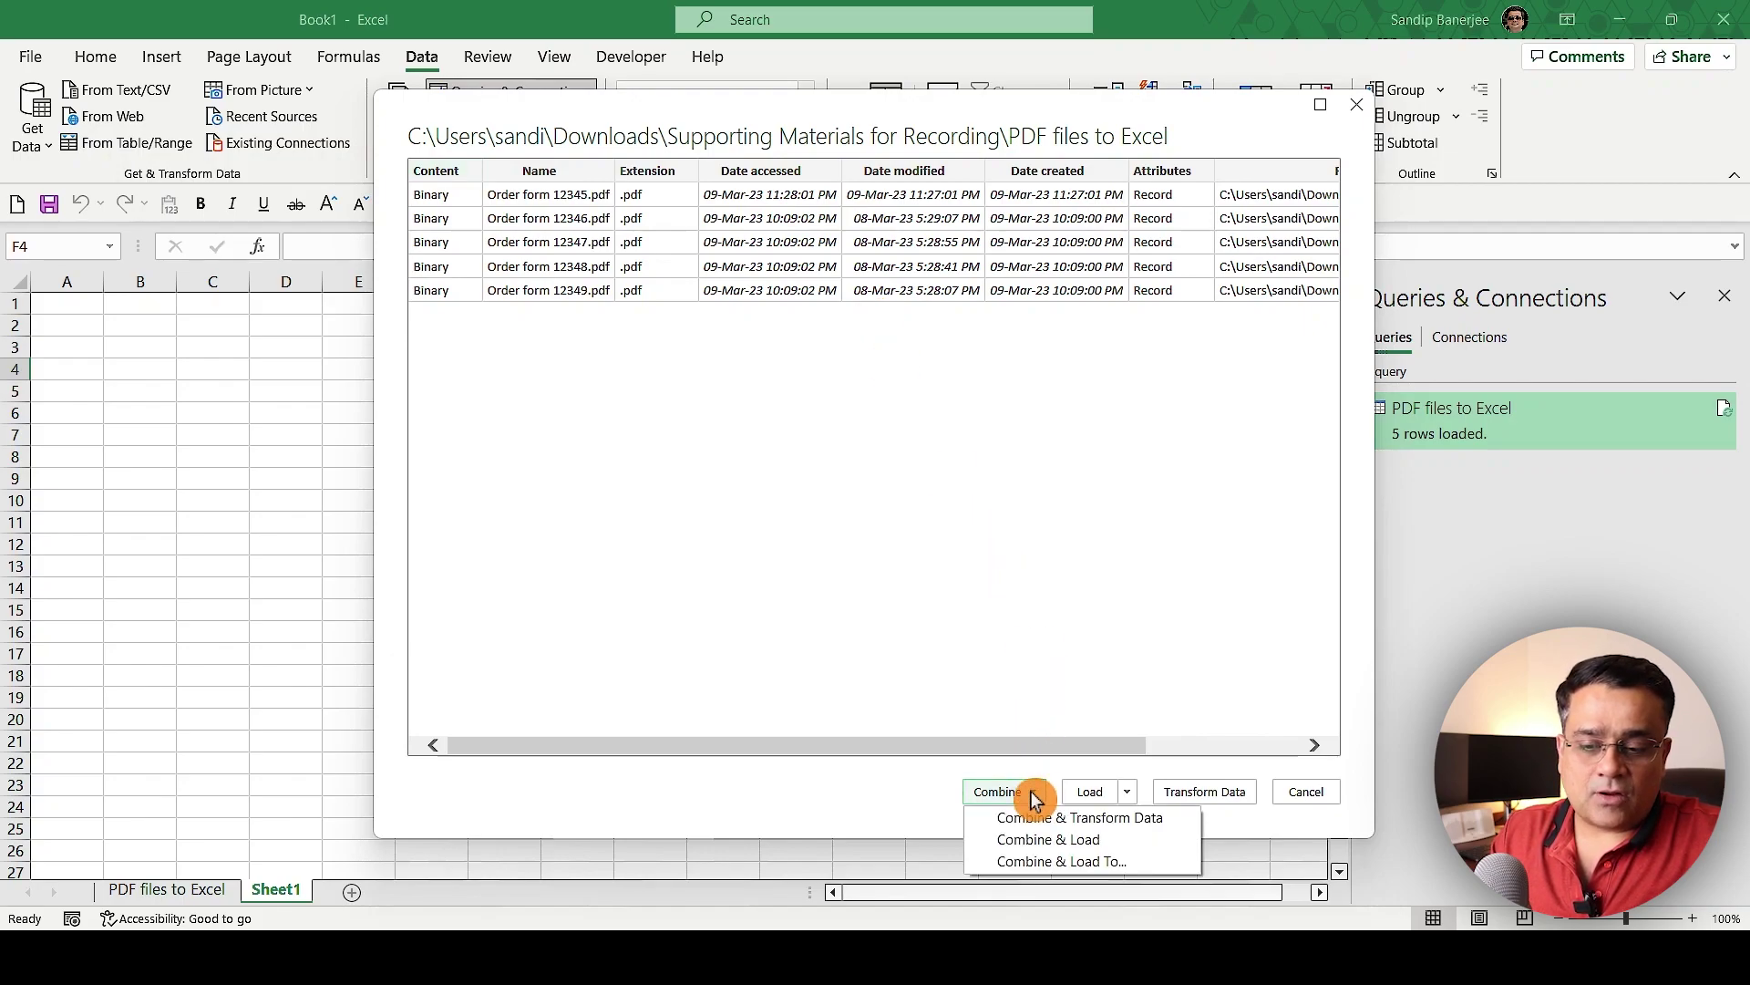
{"action": "left_click", "coordinate": [1169, 819]}
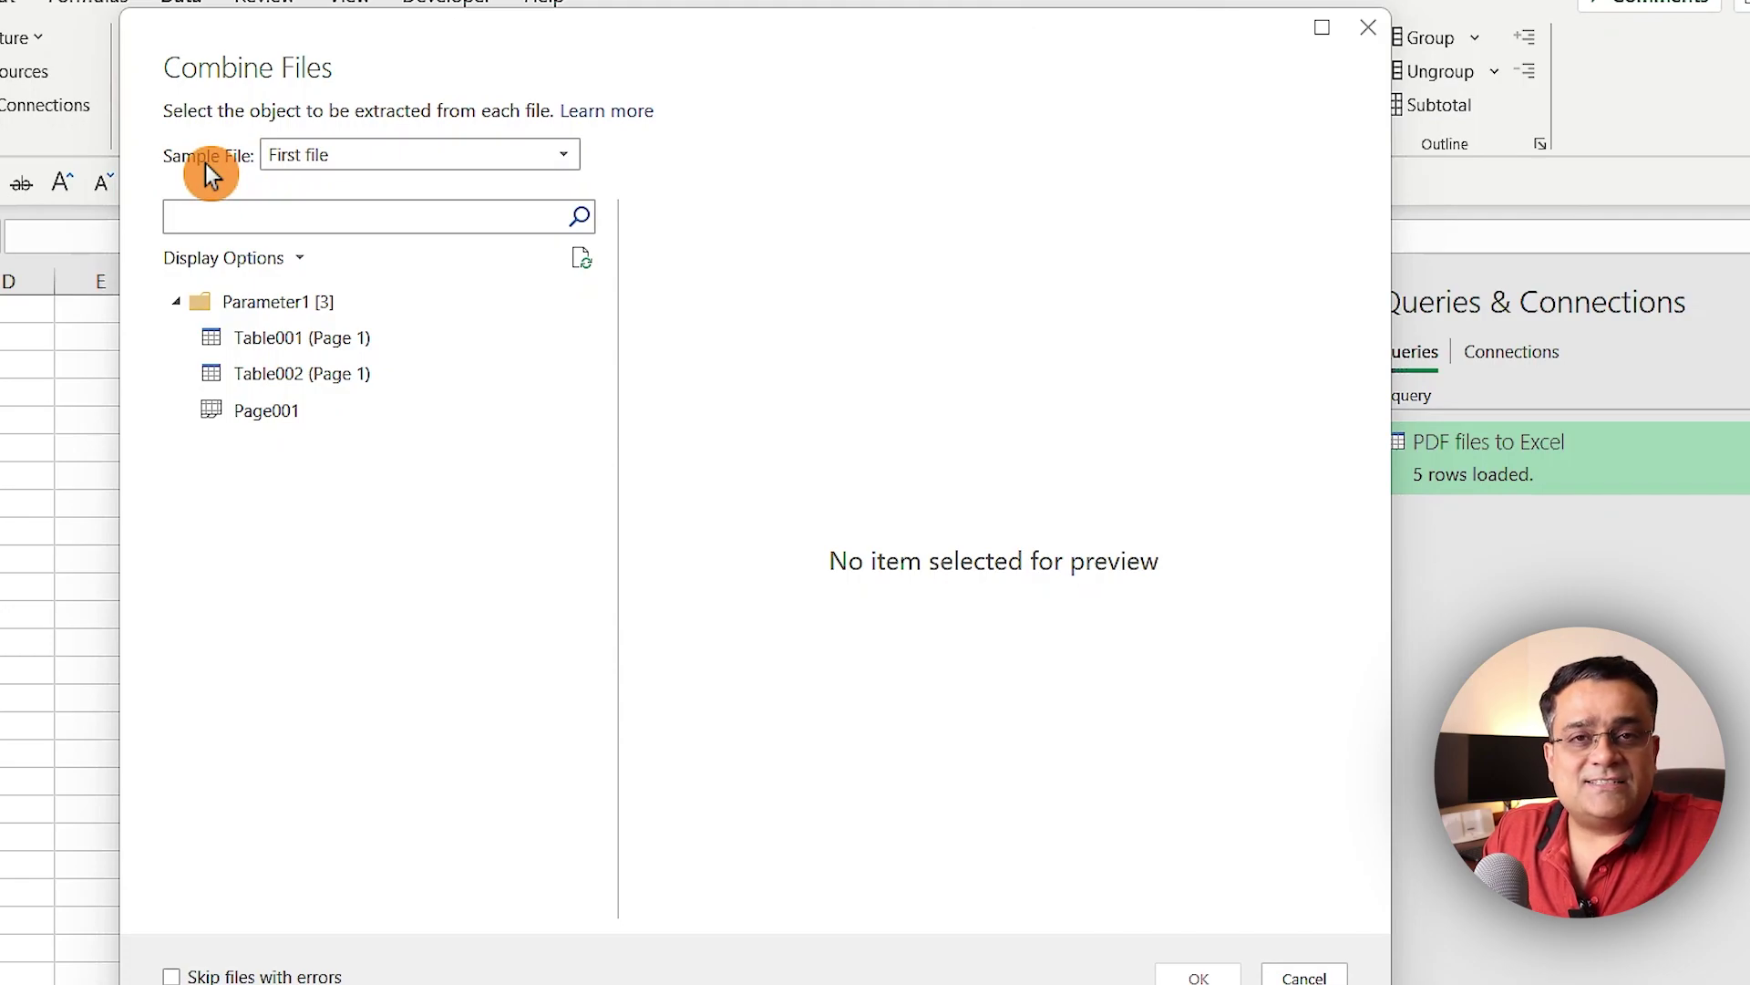
Keep the first file as sample and combine Table002 (Page 1) from all PDFs
{"action": "left_click", "coordinate": [563, 155]}
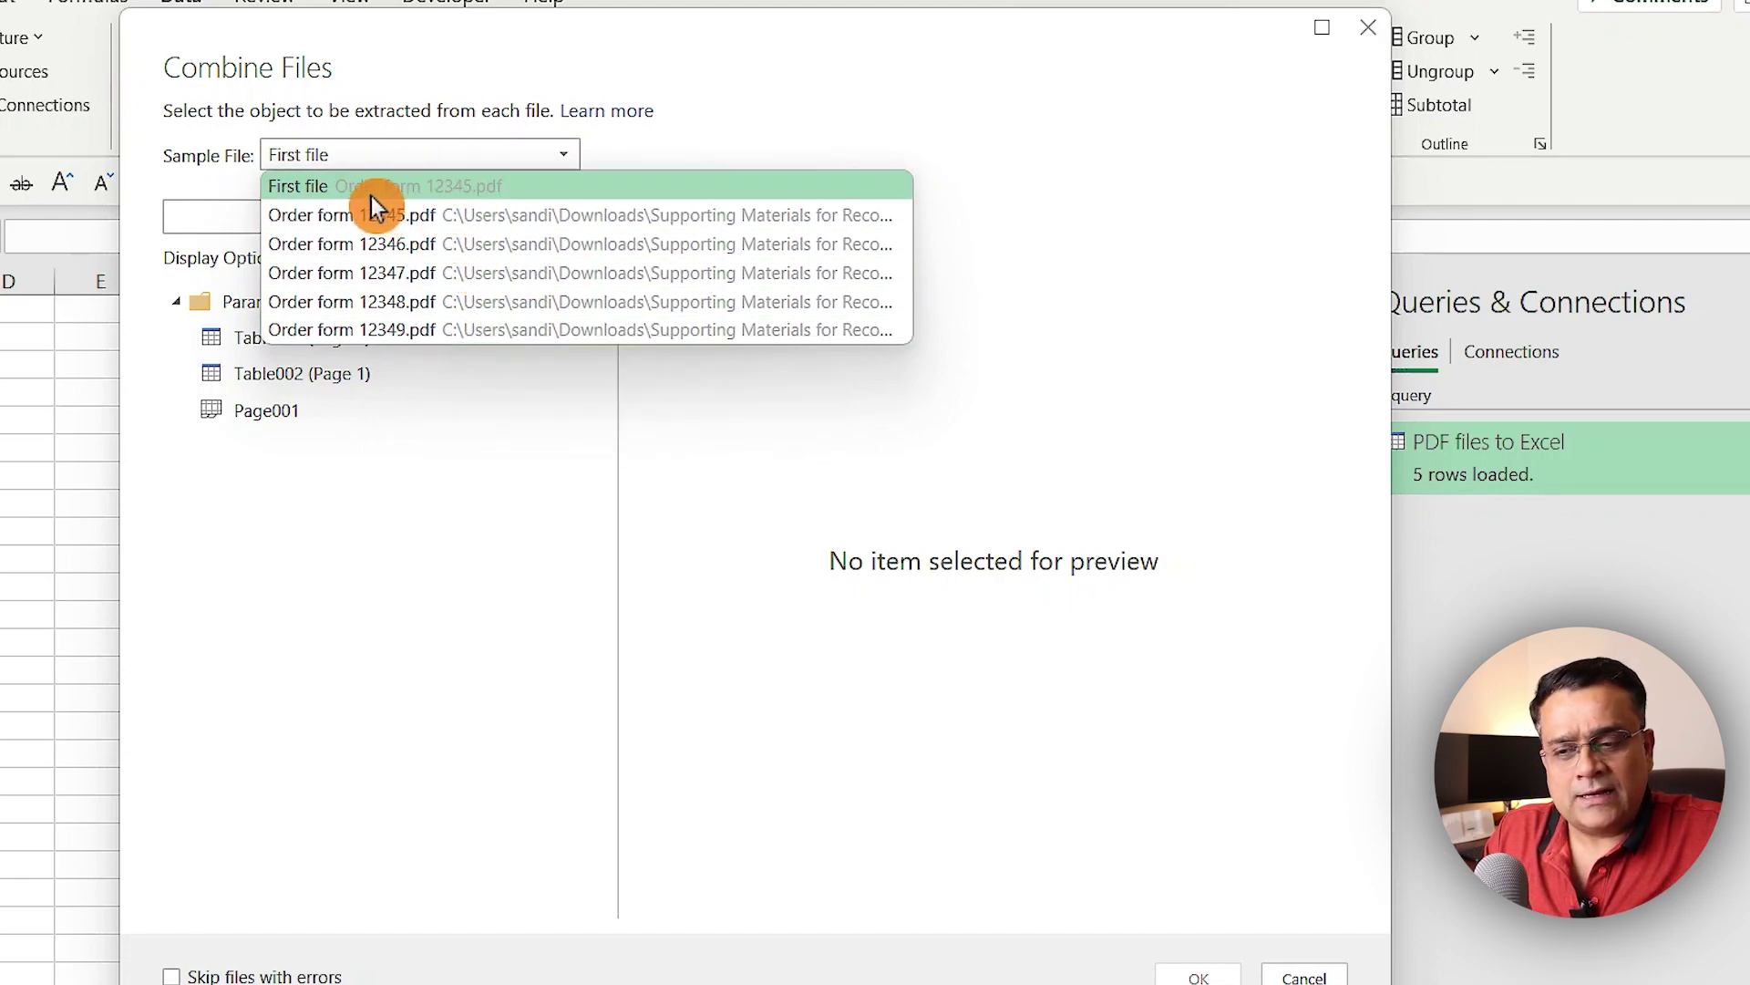
{"action": "left_click", "coordinate": [698, 160]}
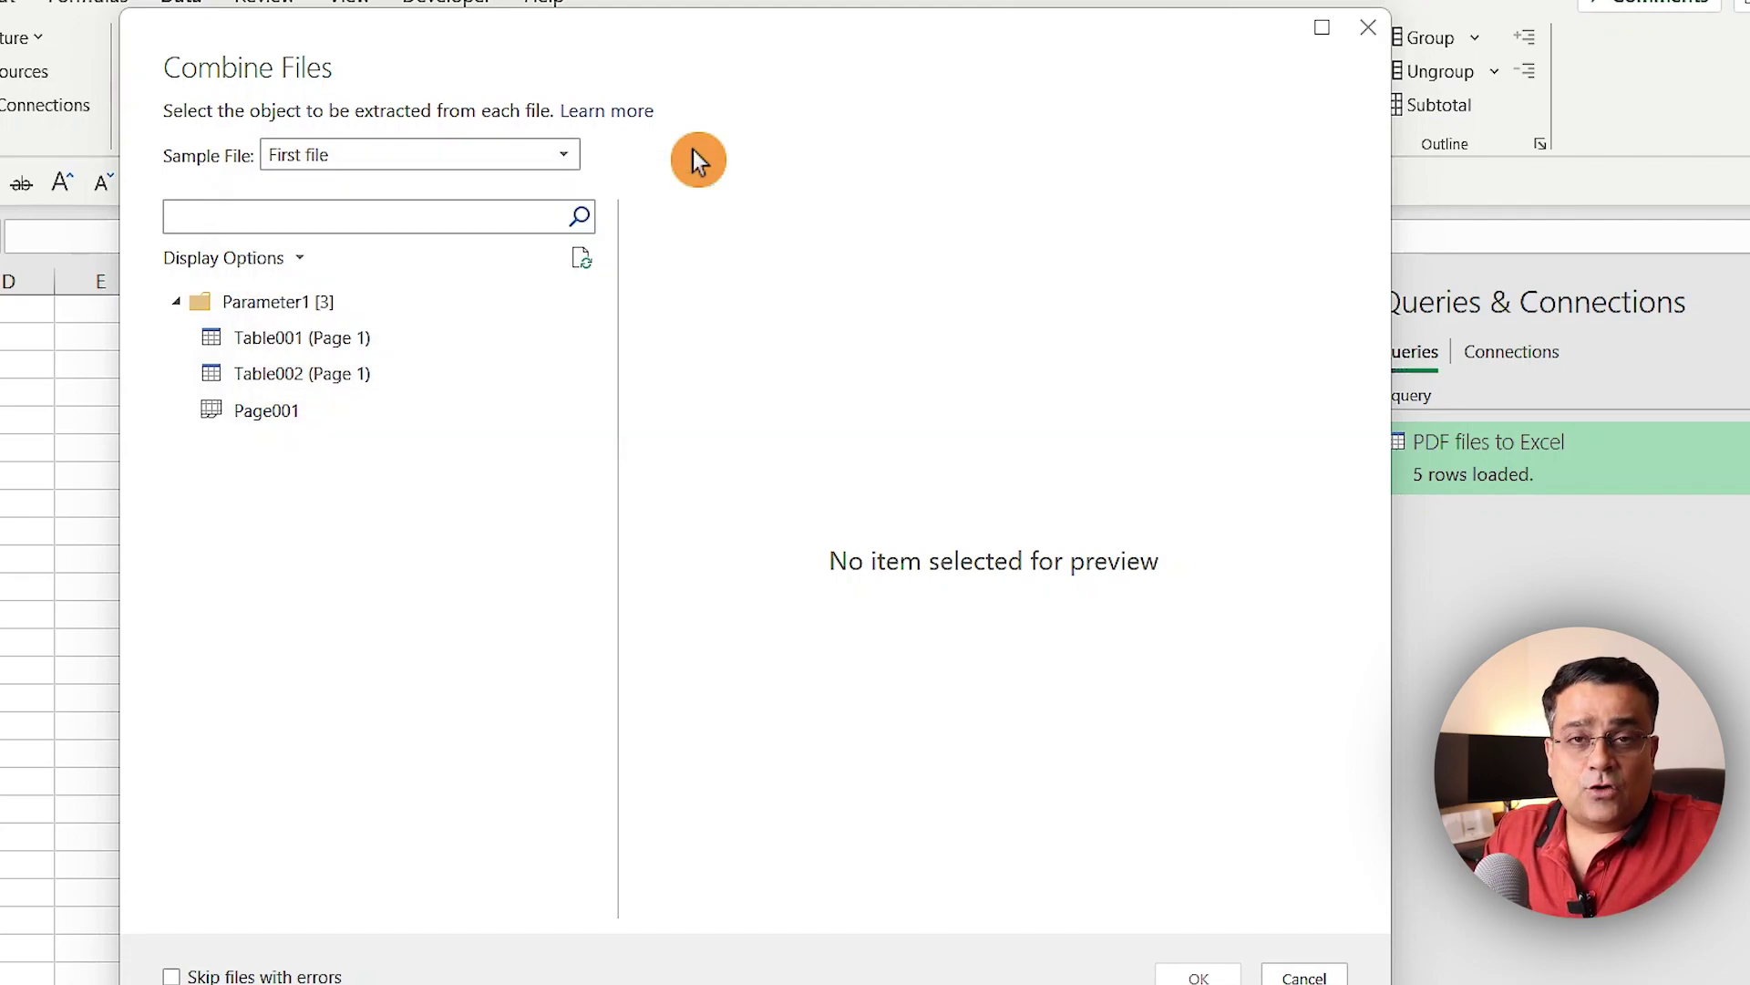
{"action": "left_click", "coordinate": [339, 342]}
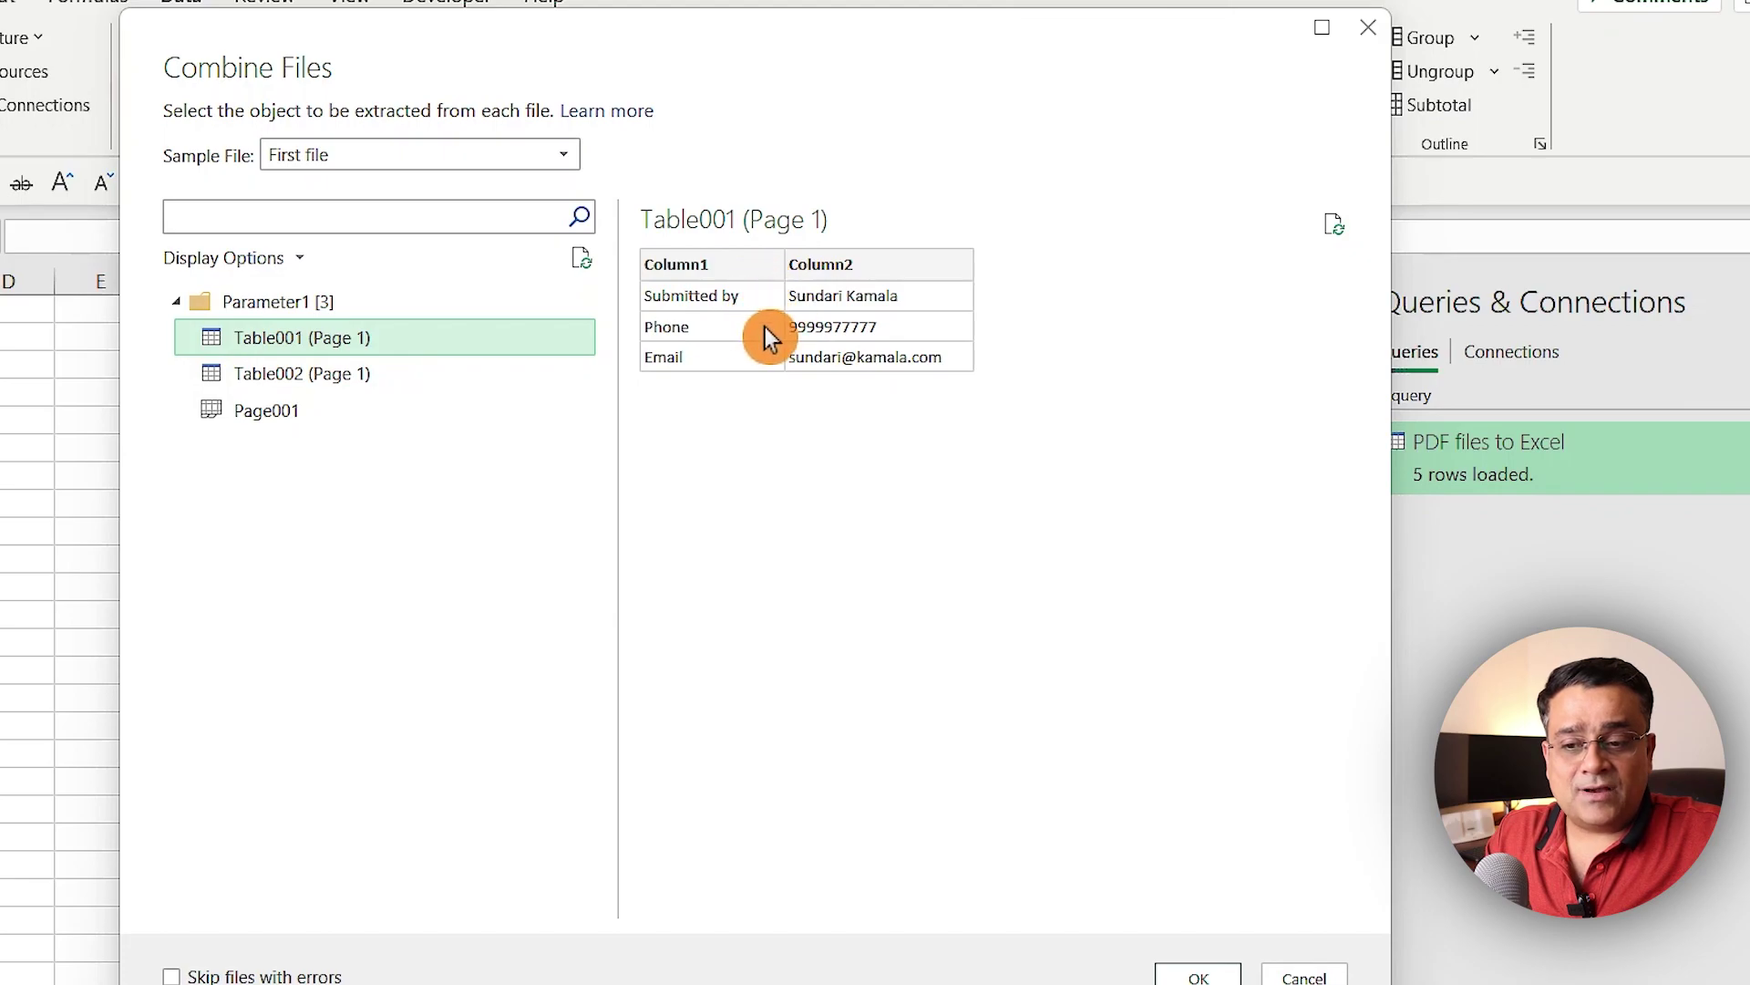
{"action": "left_click", "coordinate": [279, 374]}
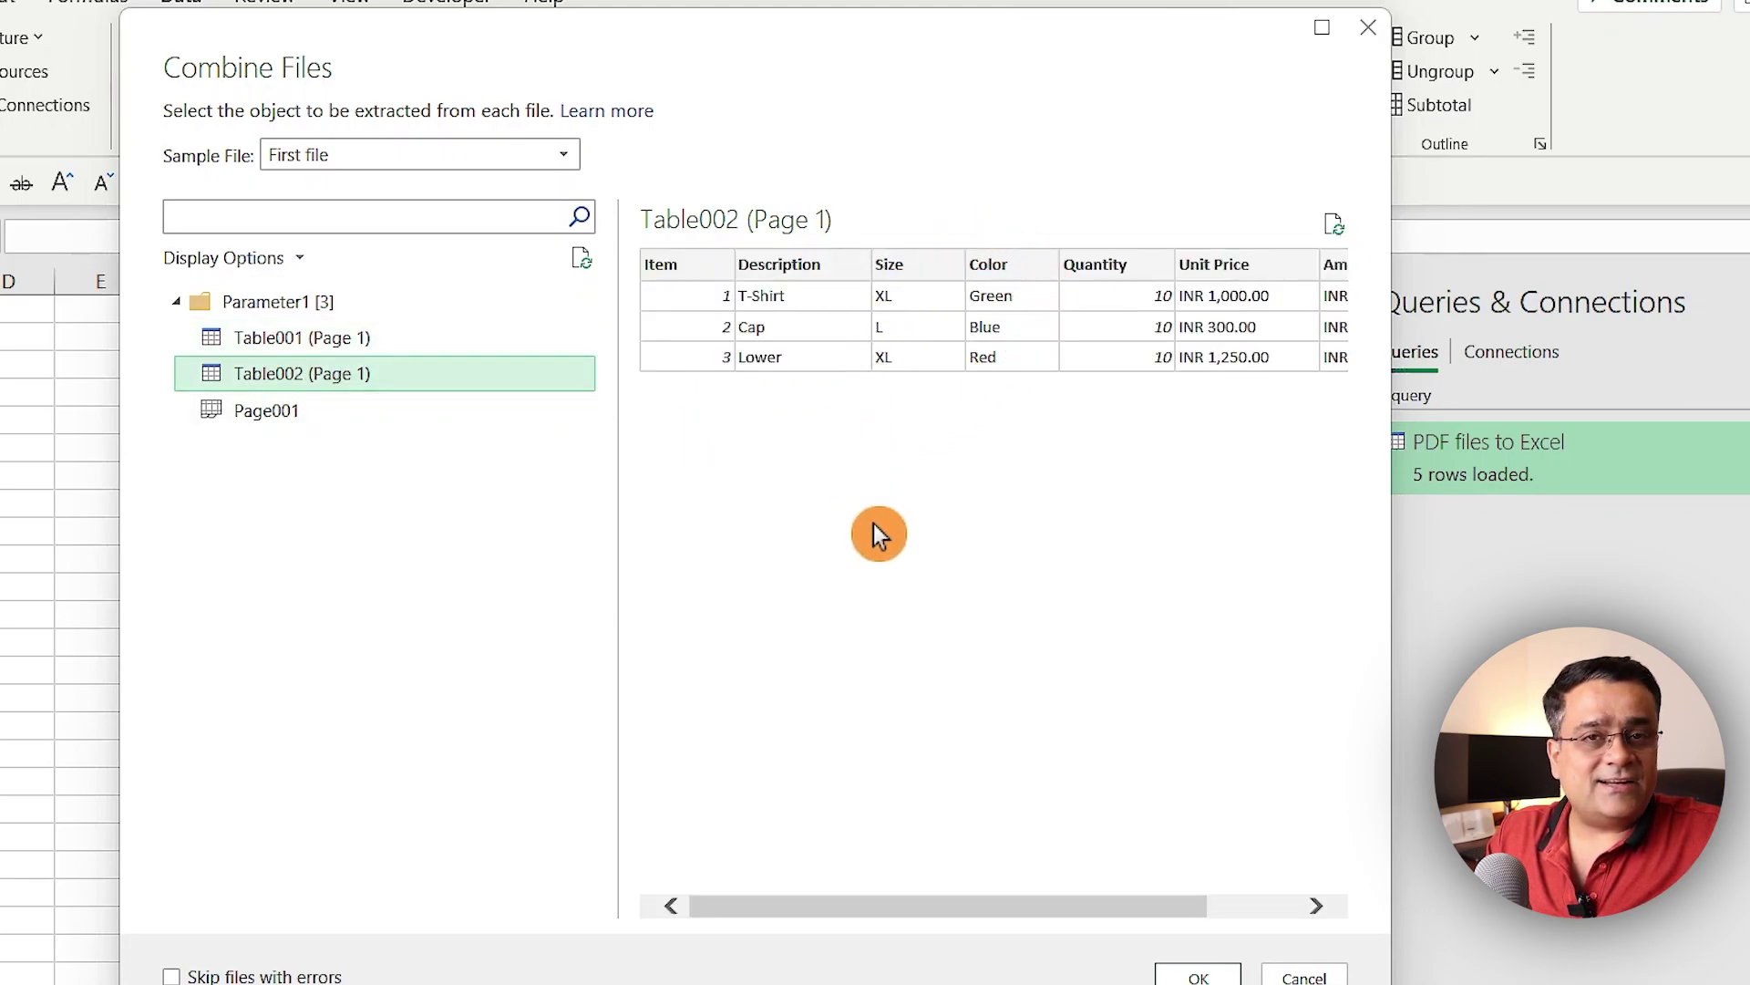
{"action": "left_click_drag", "start_coordinate": [1023, 906], "coordinate": [1172, 896]}
{"action": "left_click_drag", "start_coordinate": [1010, 895], "coordinate": [882, 895]}
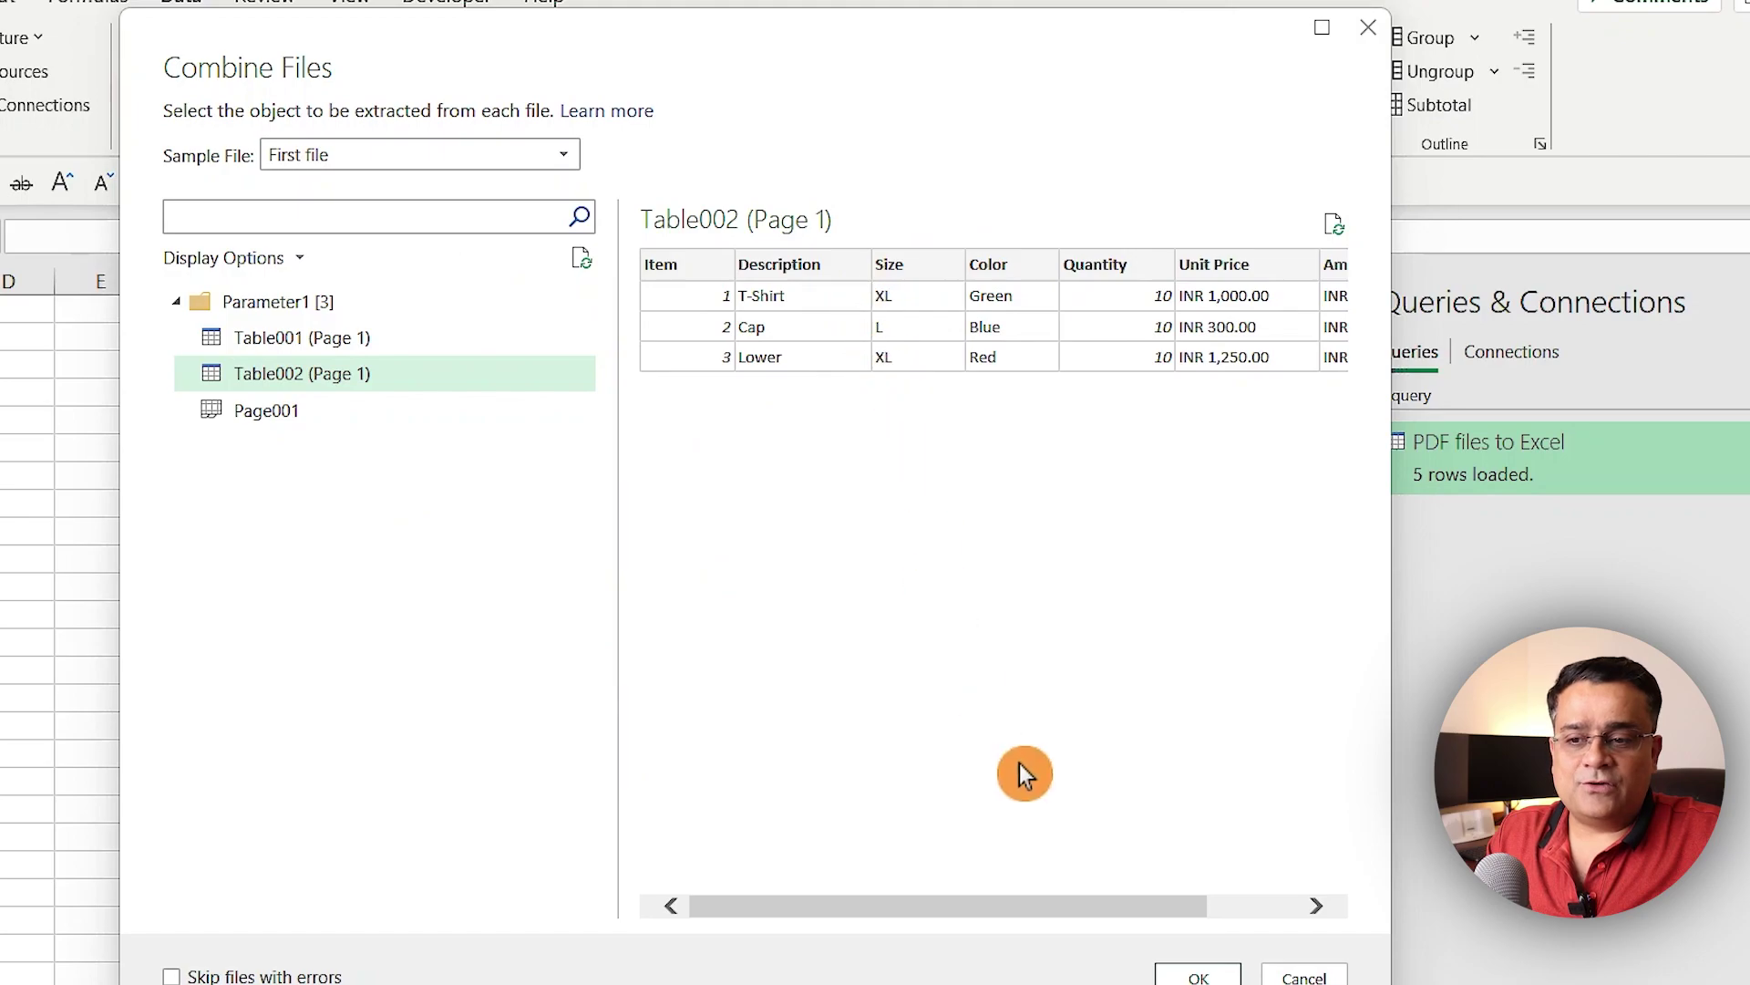
{"action": "left_click", "coordinate": [1199, 978]}
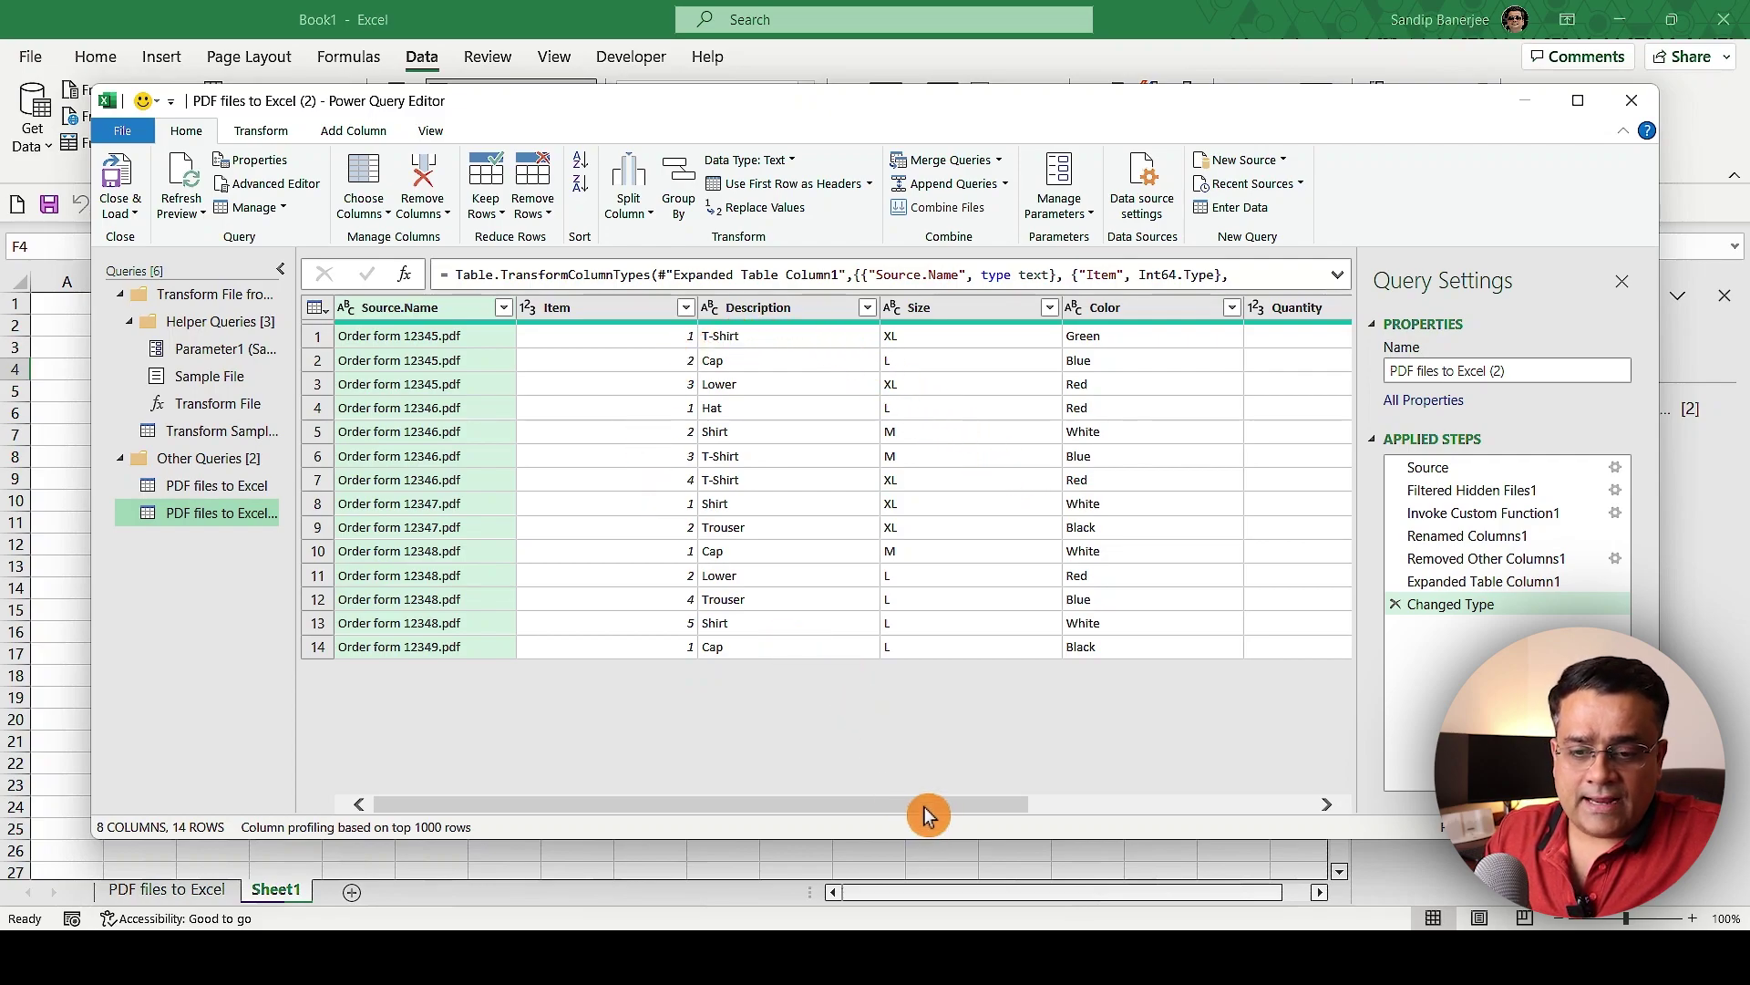
Maximize Power Query Editor and delete Source.Name and Item, leaving Description to Amount columns
{"action": "double_click", "coordinate": [1114, 101]}
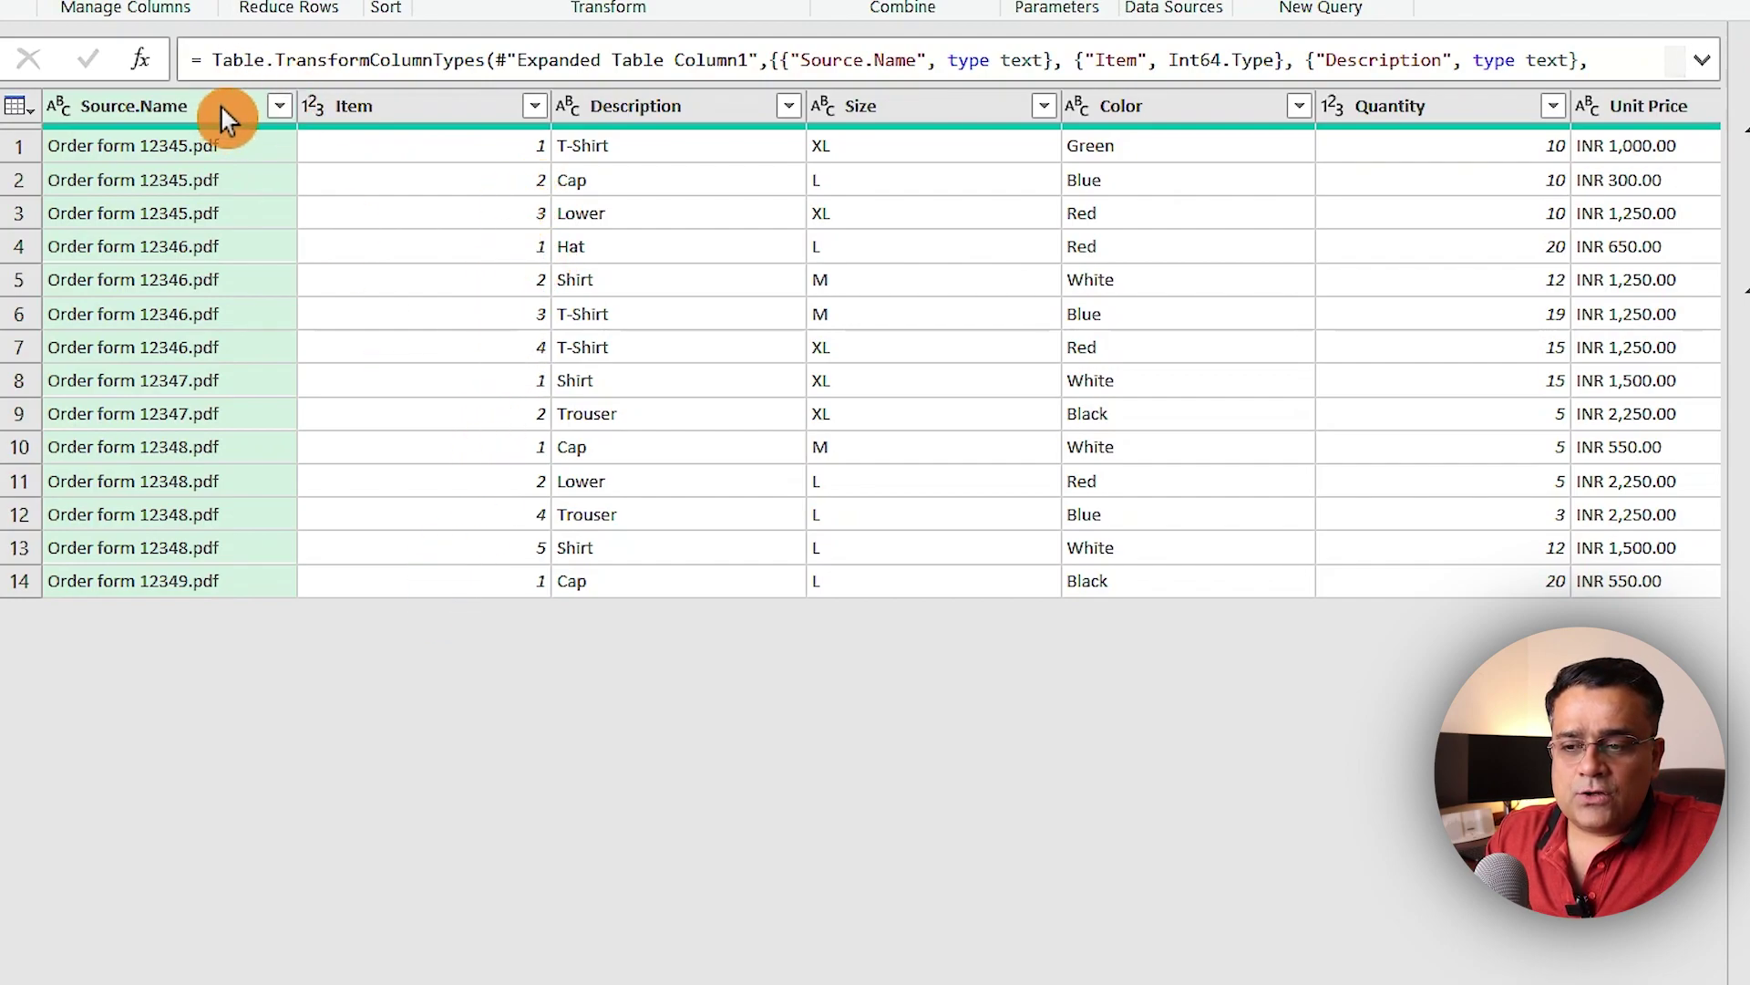
{"action": "mouse_move", "coordinate": [221, 106]}
{"action": "left_mouse_down"}
{"action": "mouse_move", "coordinate": [385, 113]}
{"action": "mouse_move", "coordinate": [221, 98]}
{"action": "left_mouse_up"}
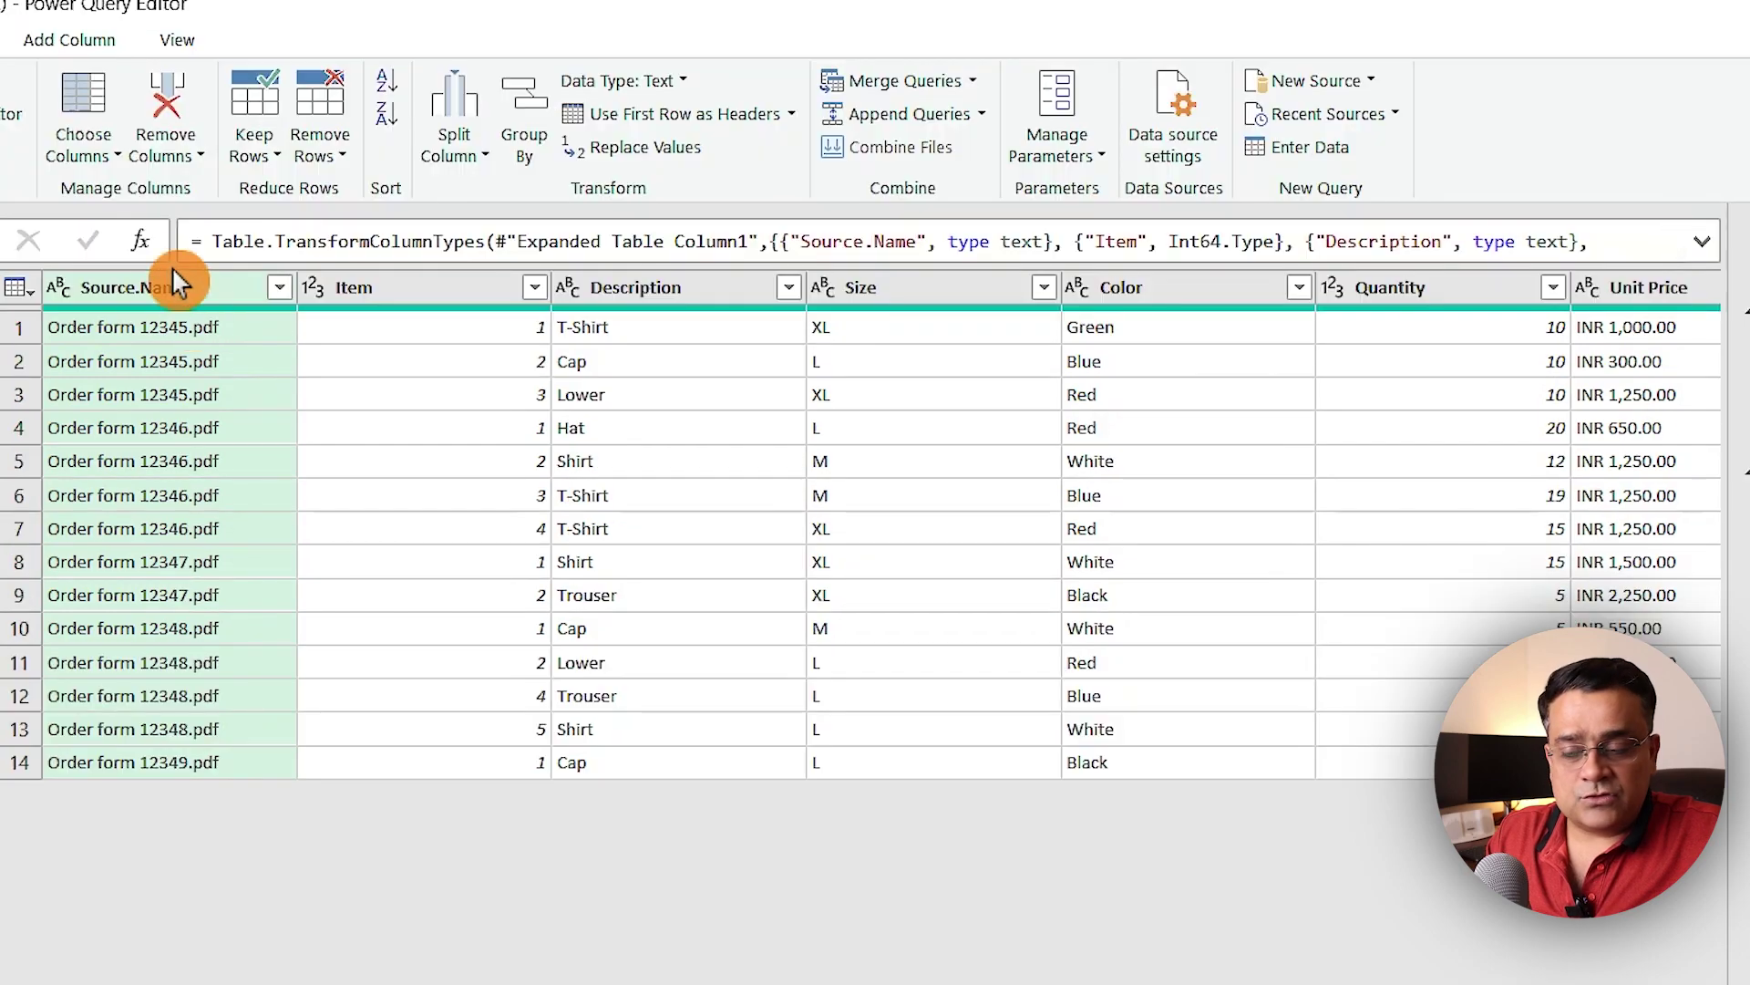
{"action": "left_click", "coordinate": [156, 150]}
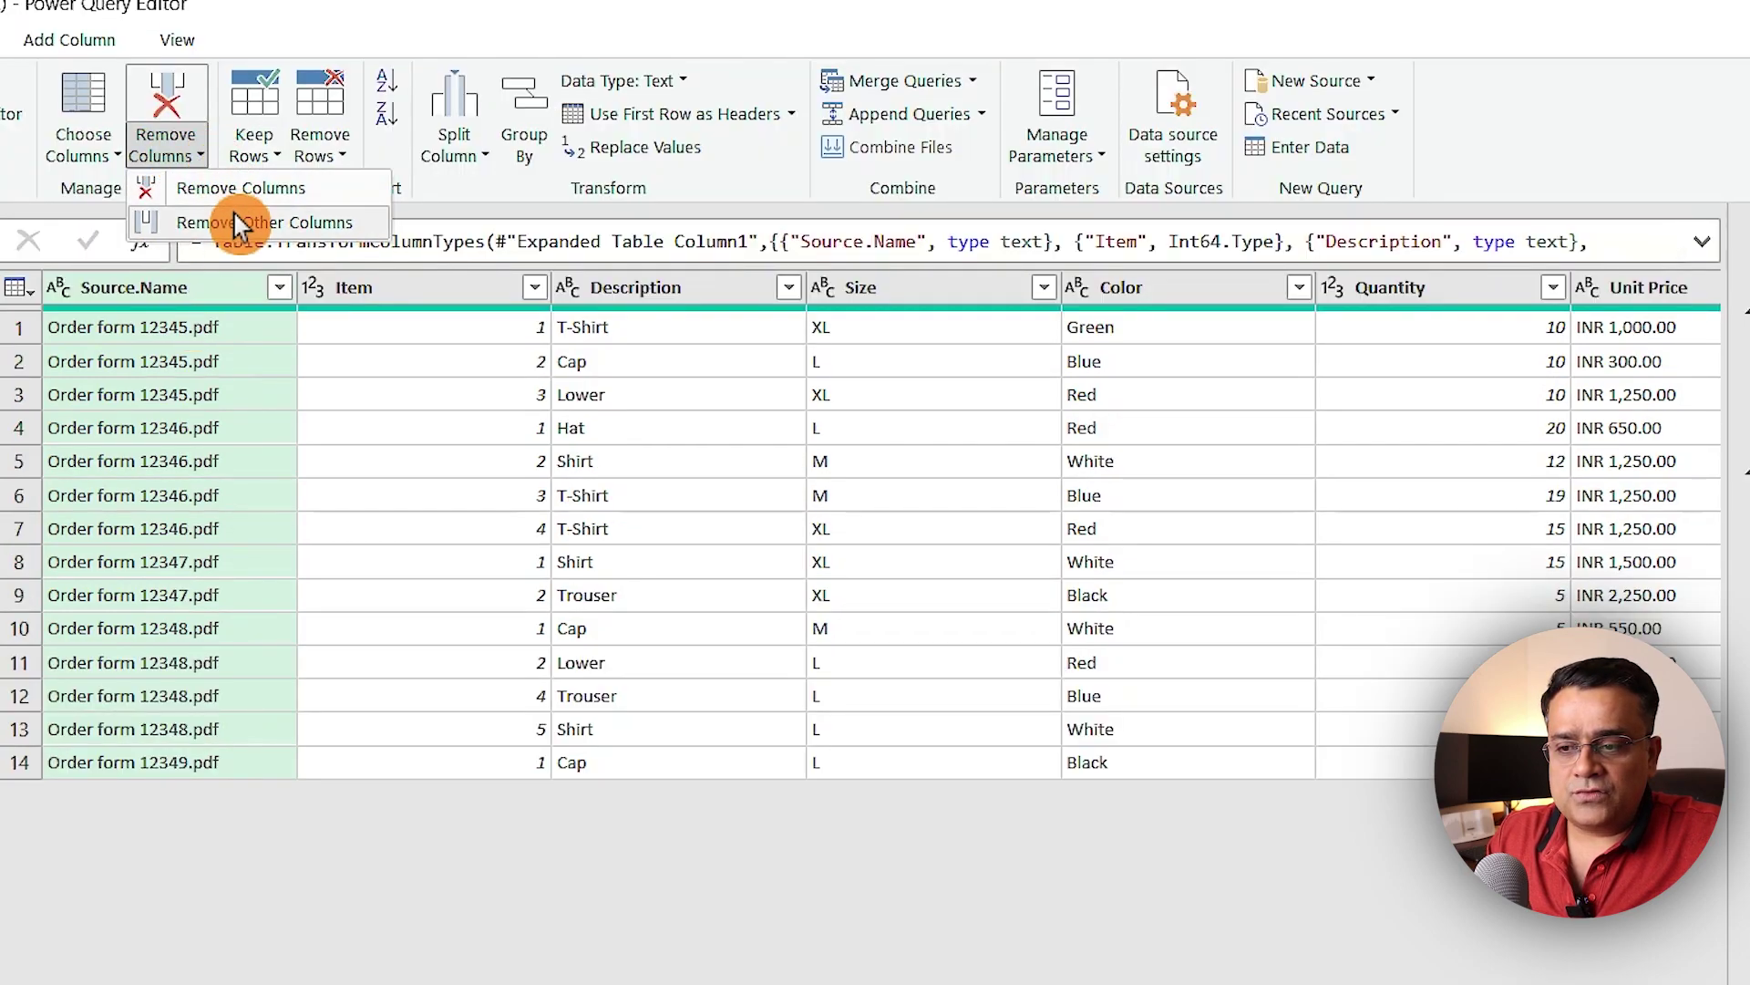
{"action": "left_click", "coordinate": [250, 188]}
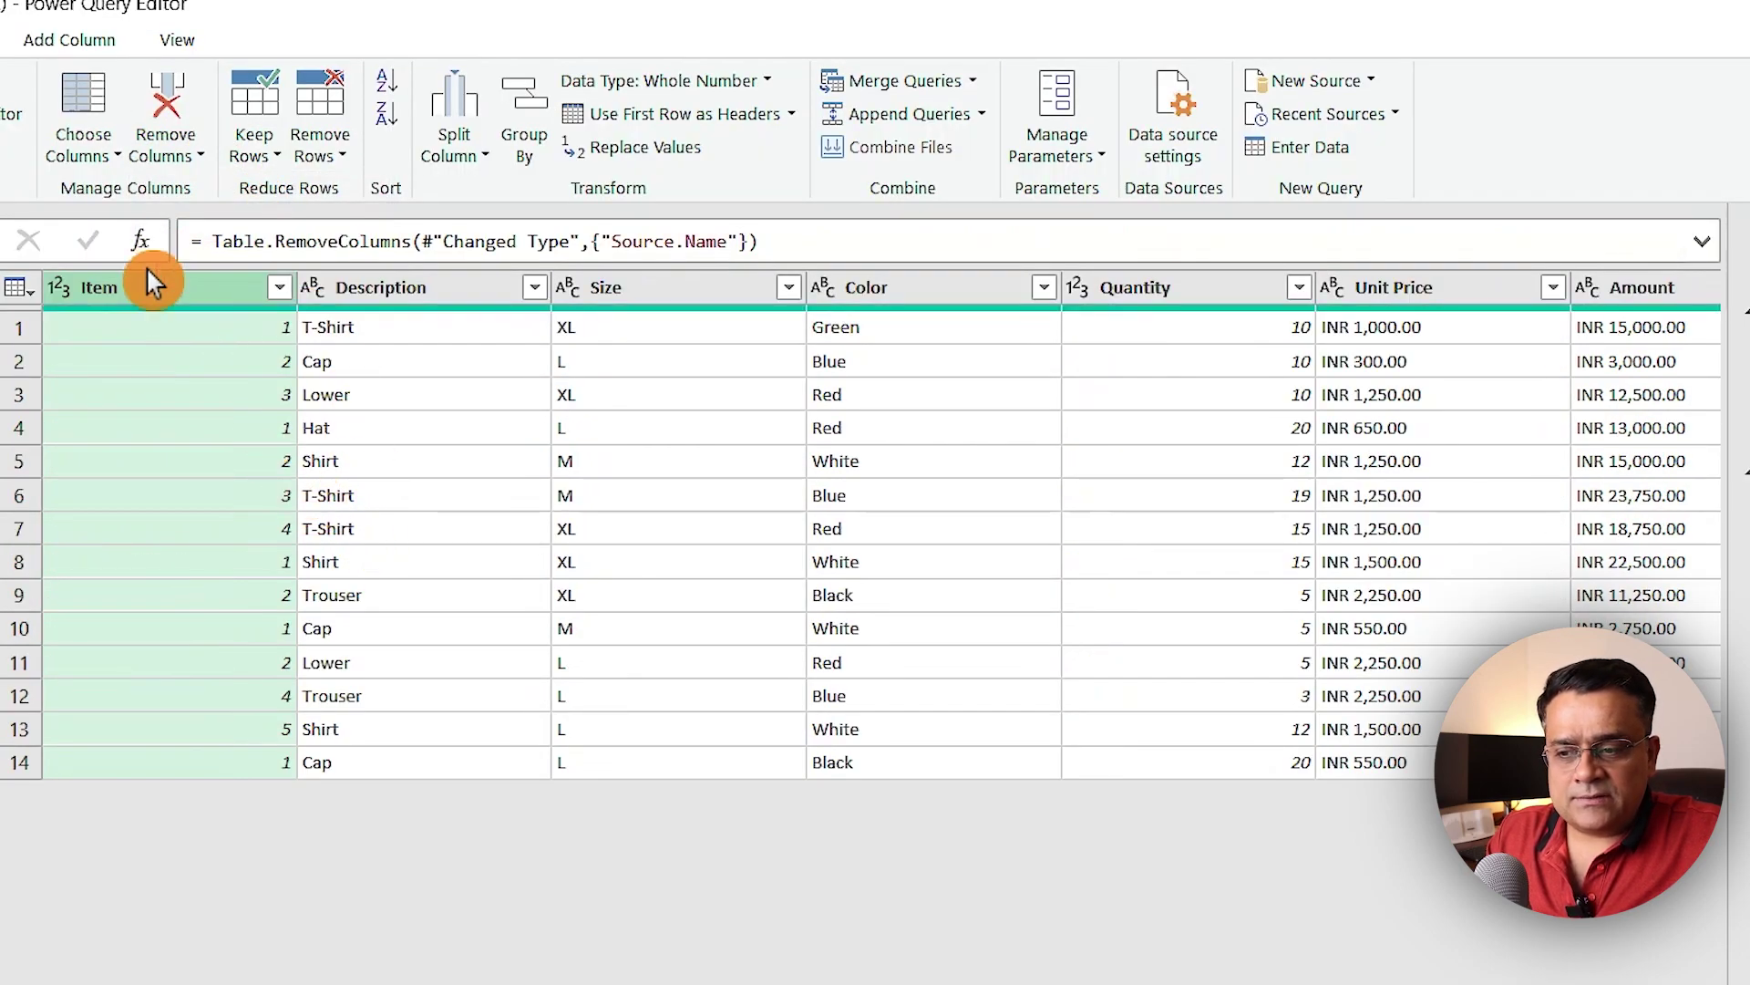
{"action": "left_click", "coordinate": [178, 157]}
{"action": "left_click", "coordinate": [219, 191]}
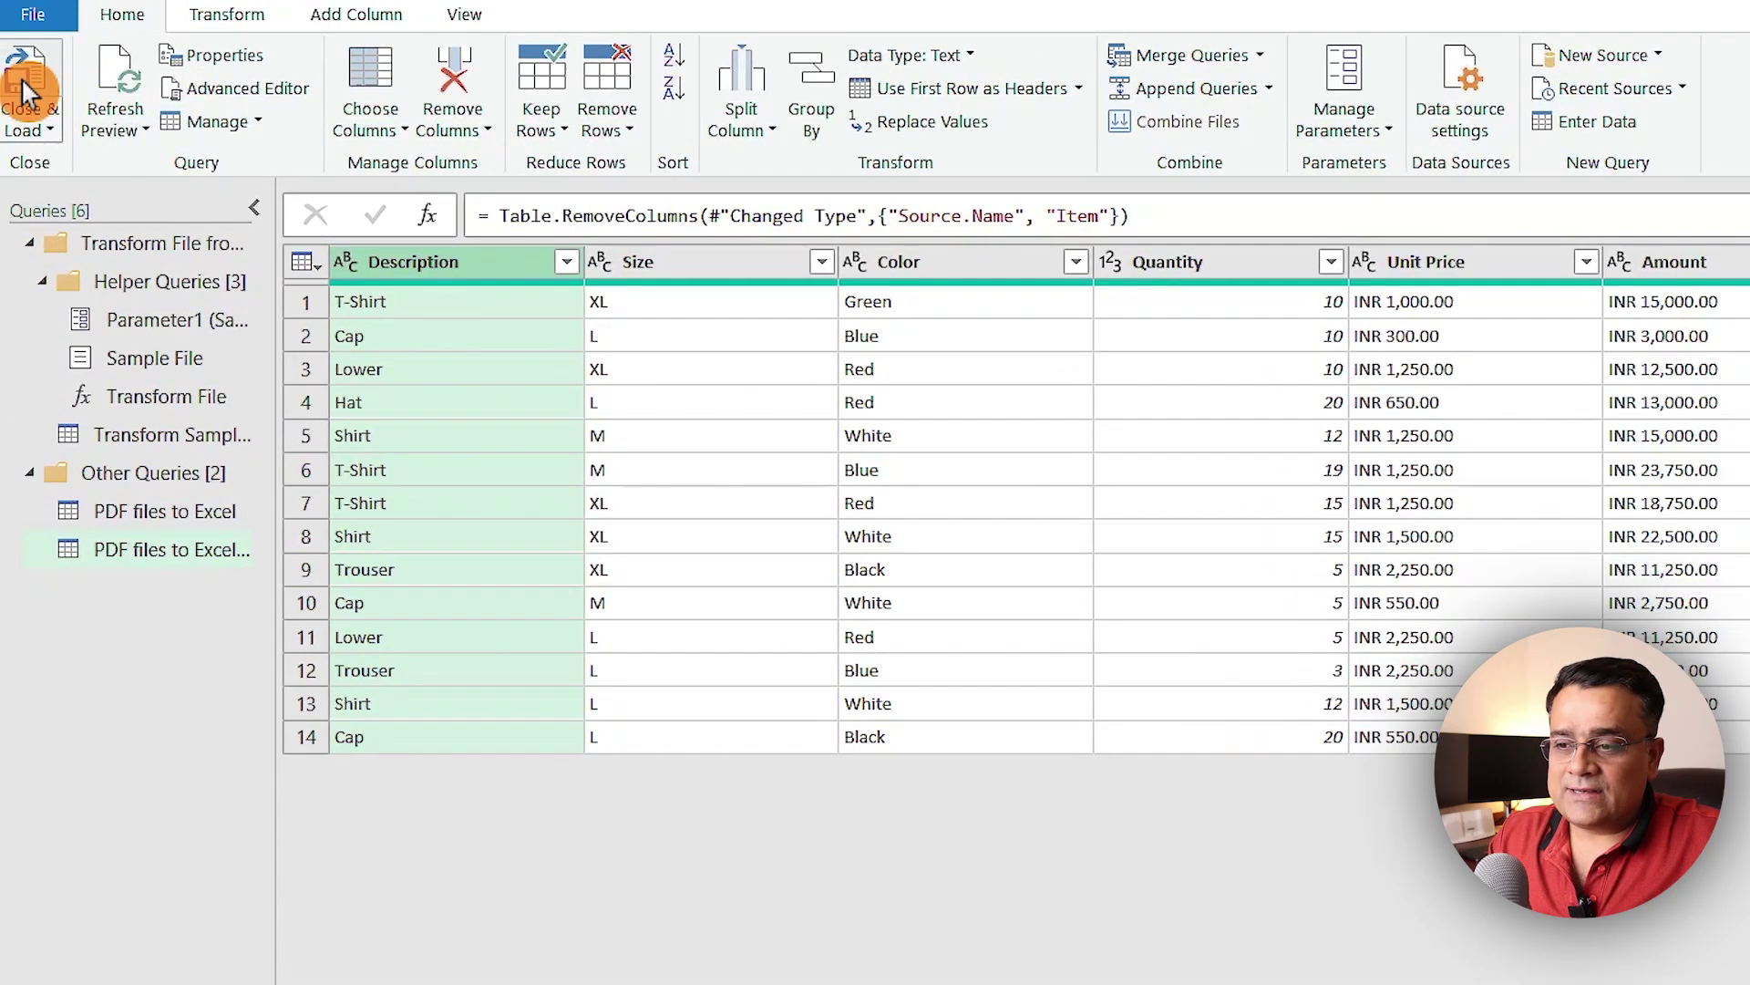
Close & Load the query to the new sheet 'PDF files to Excel (2)' and review its 14 rows
{"action": "left_click", "coordinate": [27, 82]}
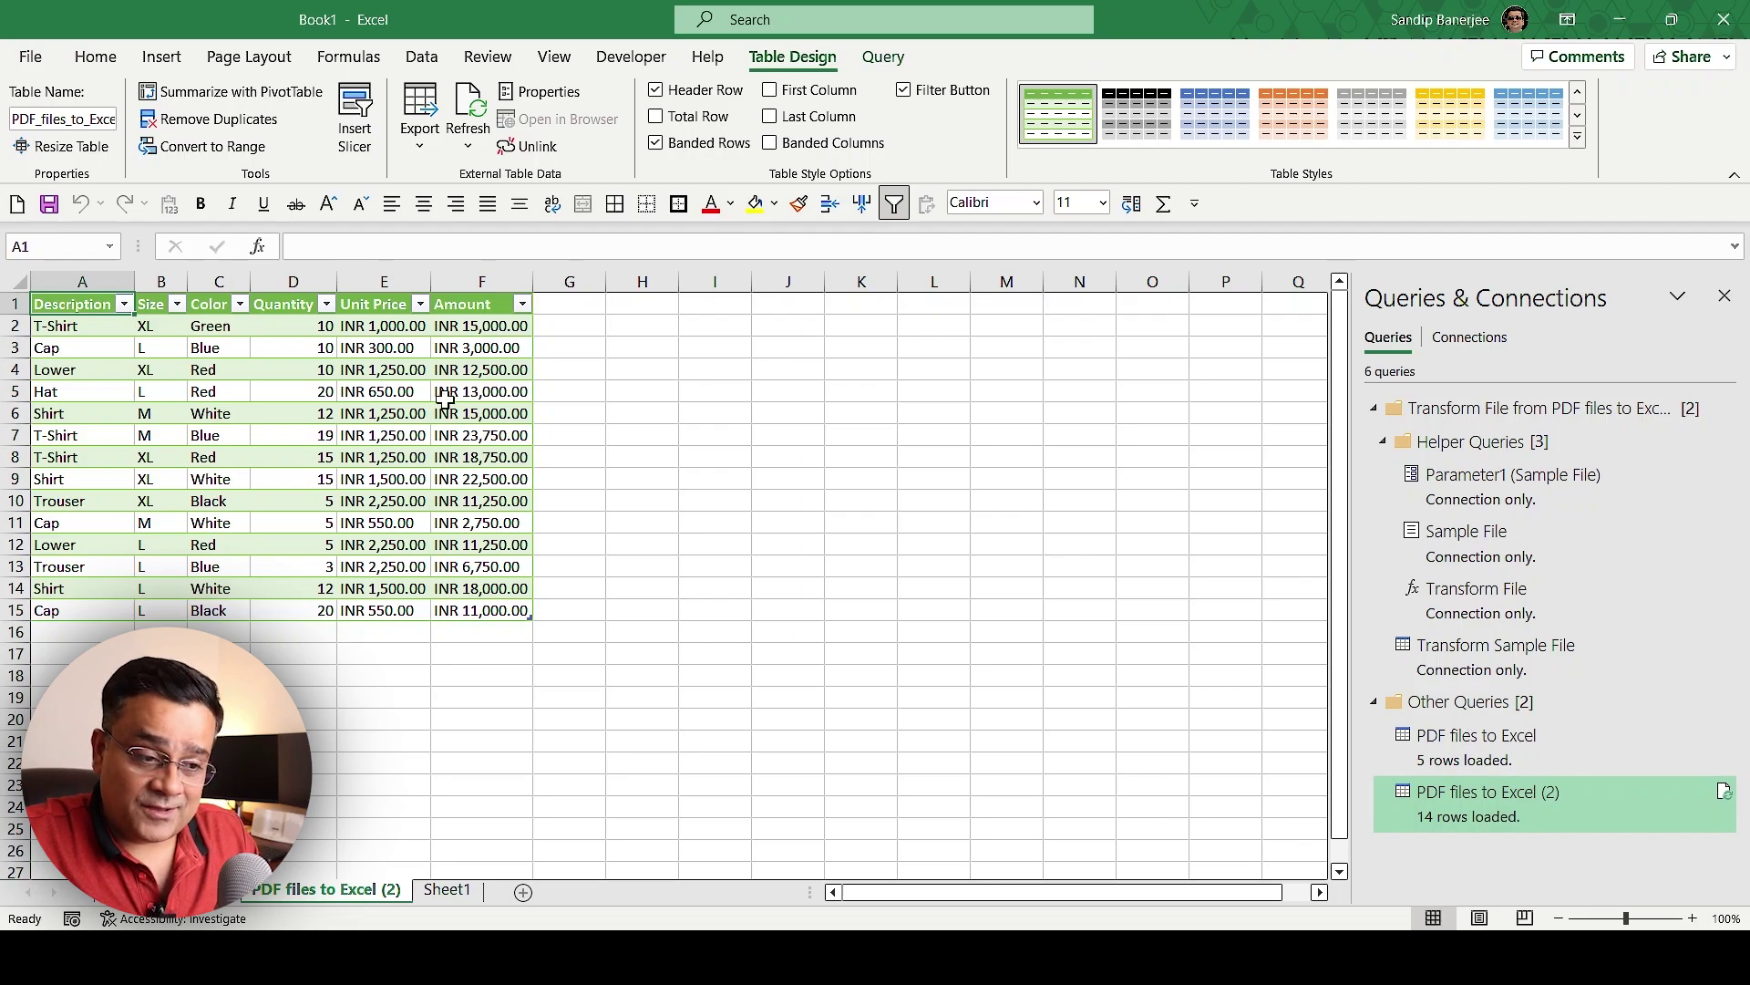
{"action": "scroll", "coordinate": [413, 415], "scroll_direction": "up", "scroll_amount": 4, "text": "ctrl"}
{"action": "scroll", "coordinate": [413, 416], "scroll_direction": "down", "scroll_amount": 1, "text": "ctrl"}
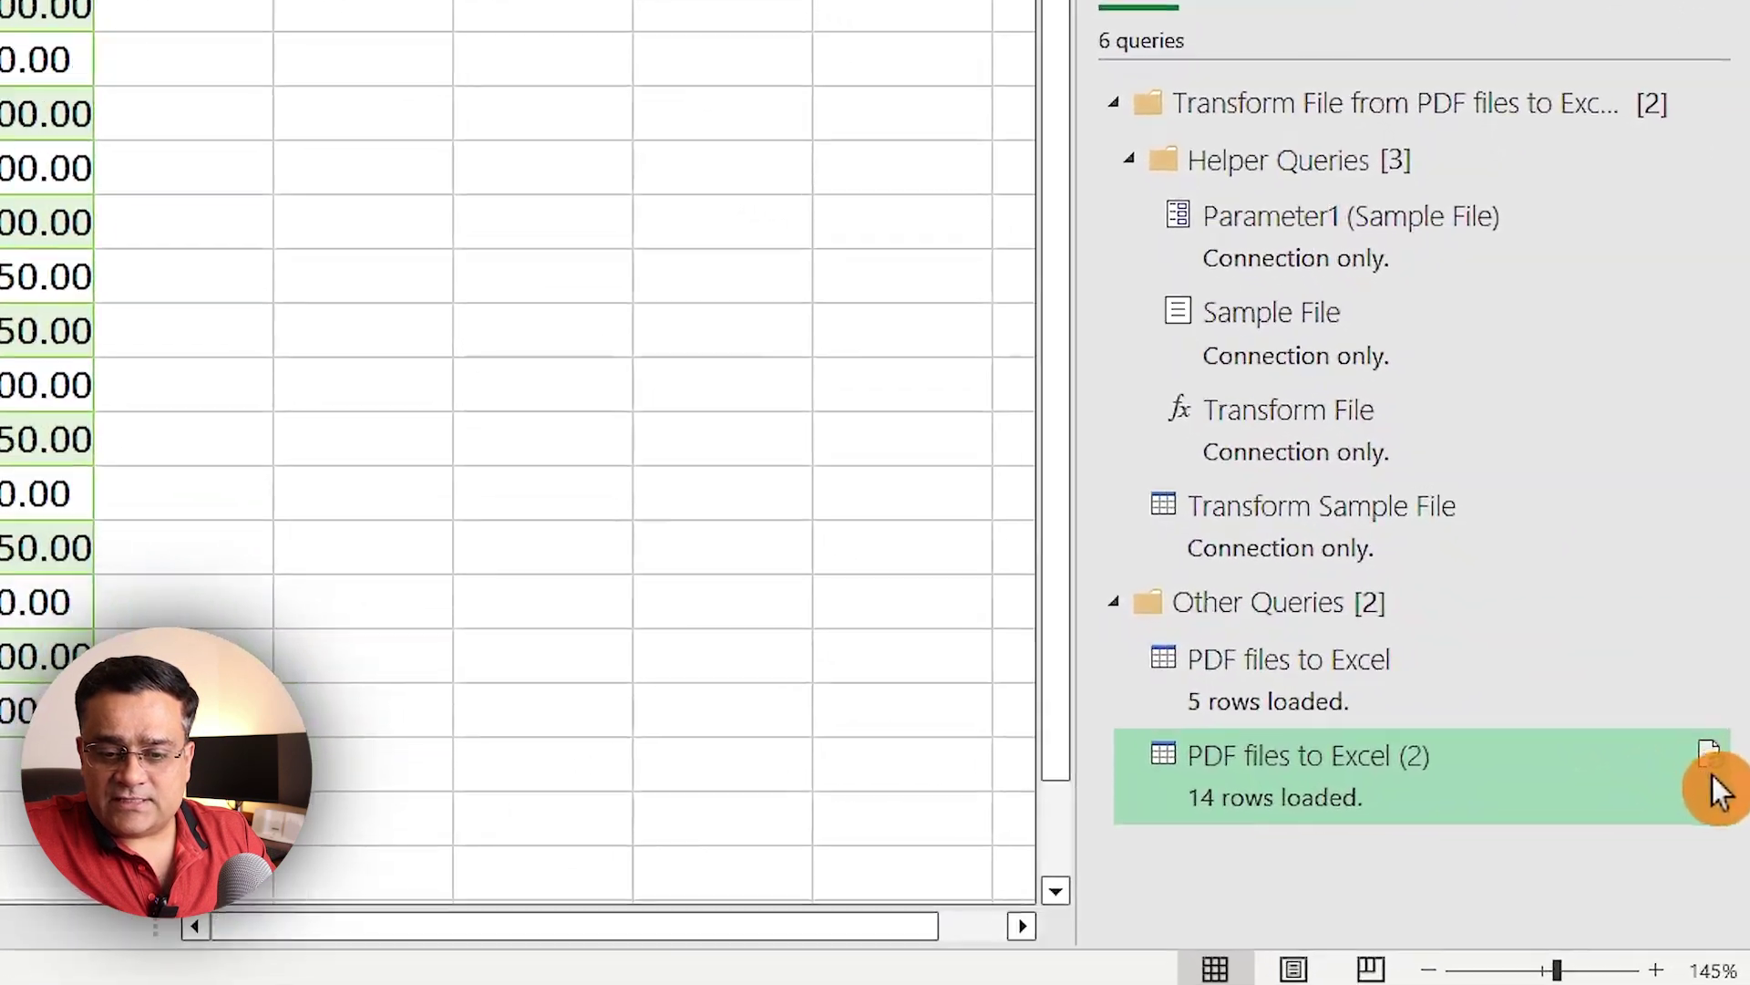
{"action": "mouse_move", "coordinate": [1726, 803]}
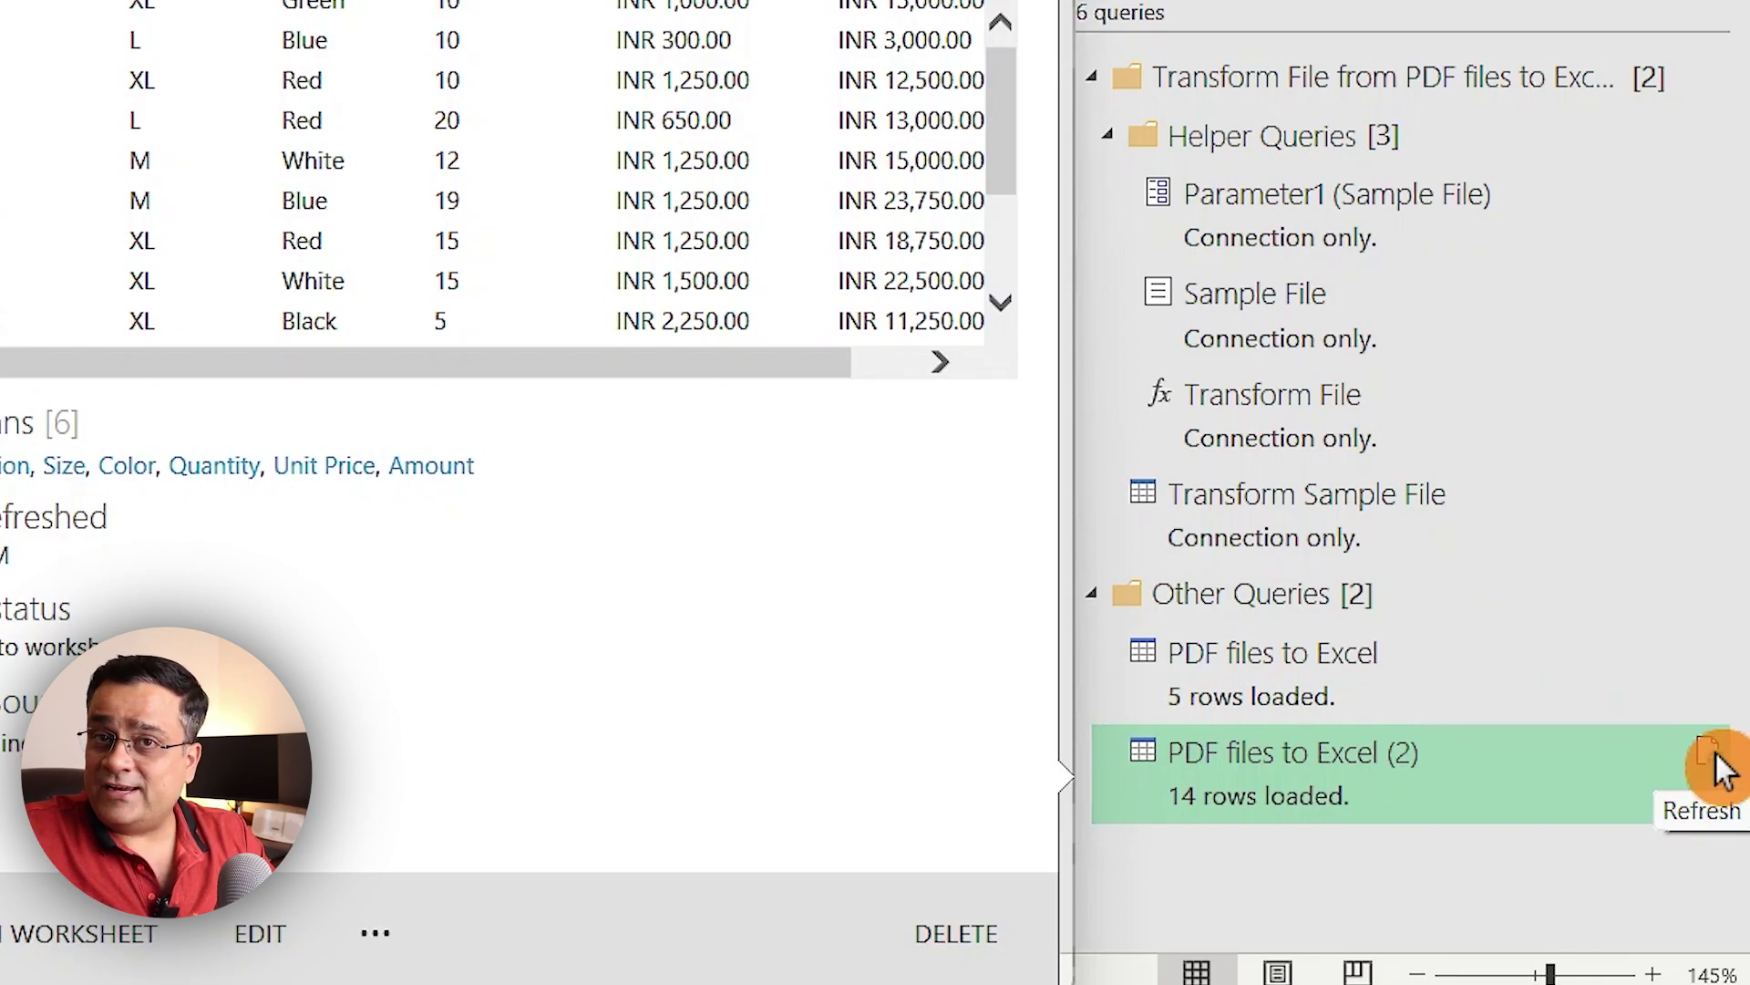
{"action": "right_click", "coordinate": [1533, 774]}
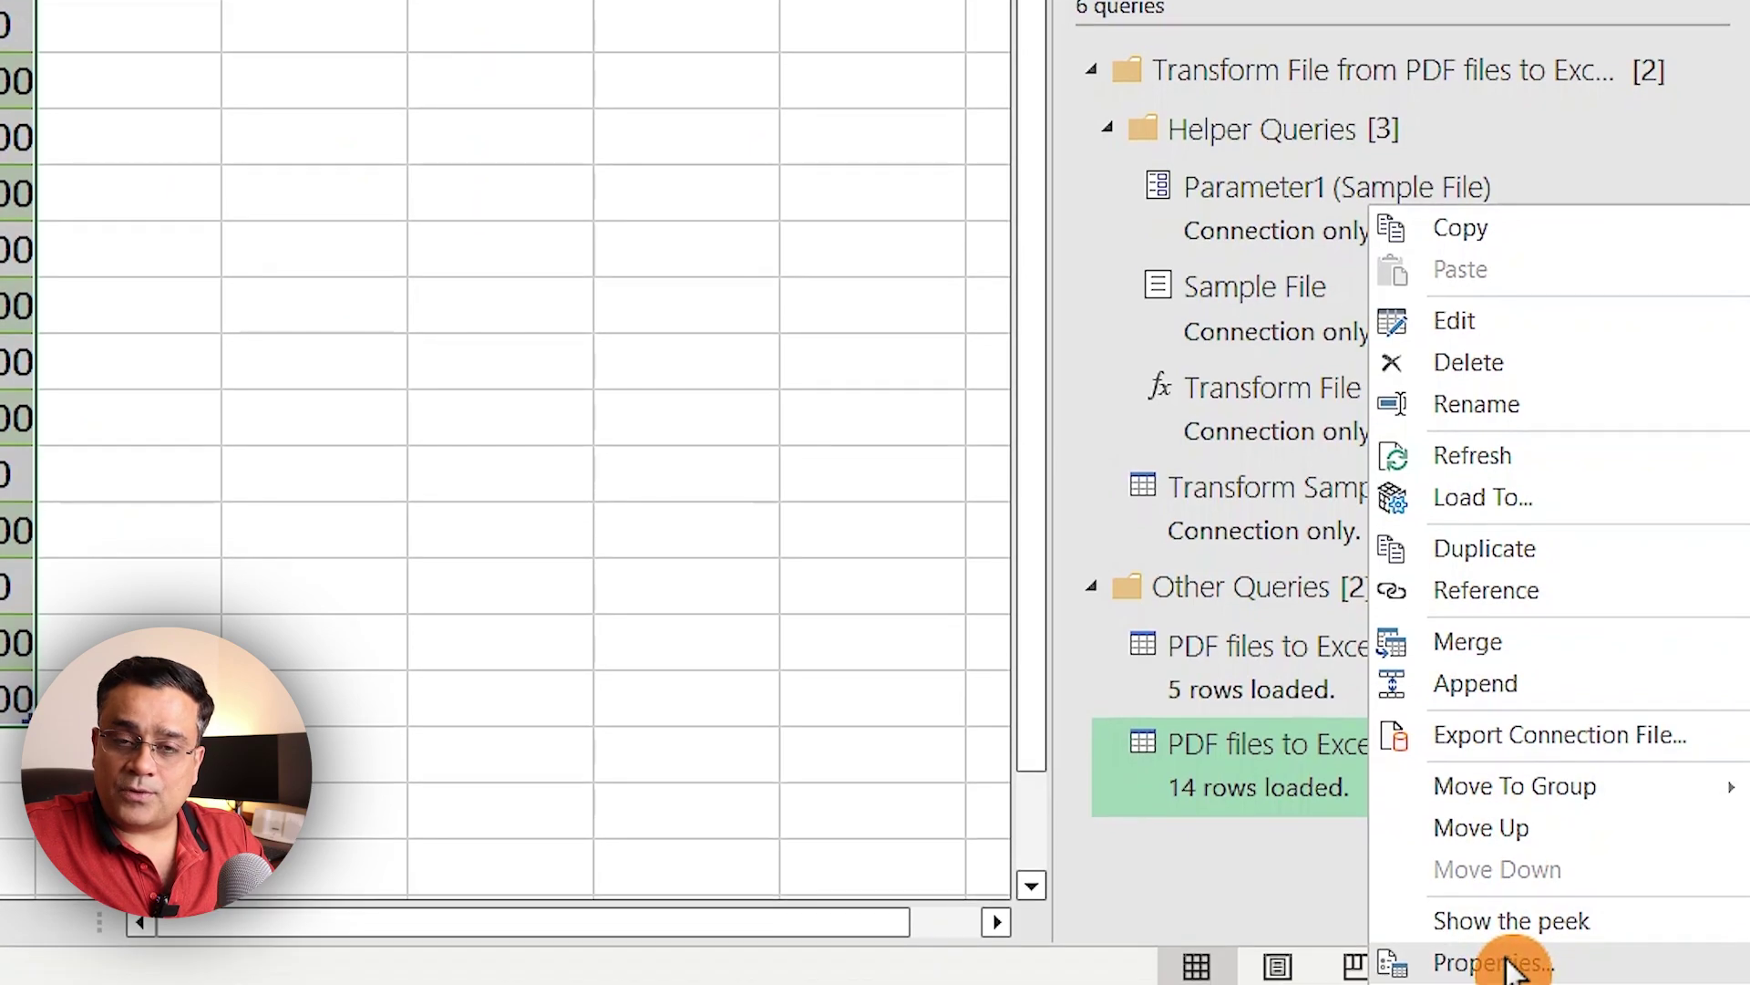
{"action": "left_click", "coordinate": [1495, 968]}
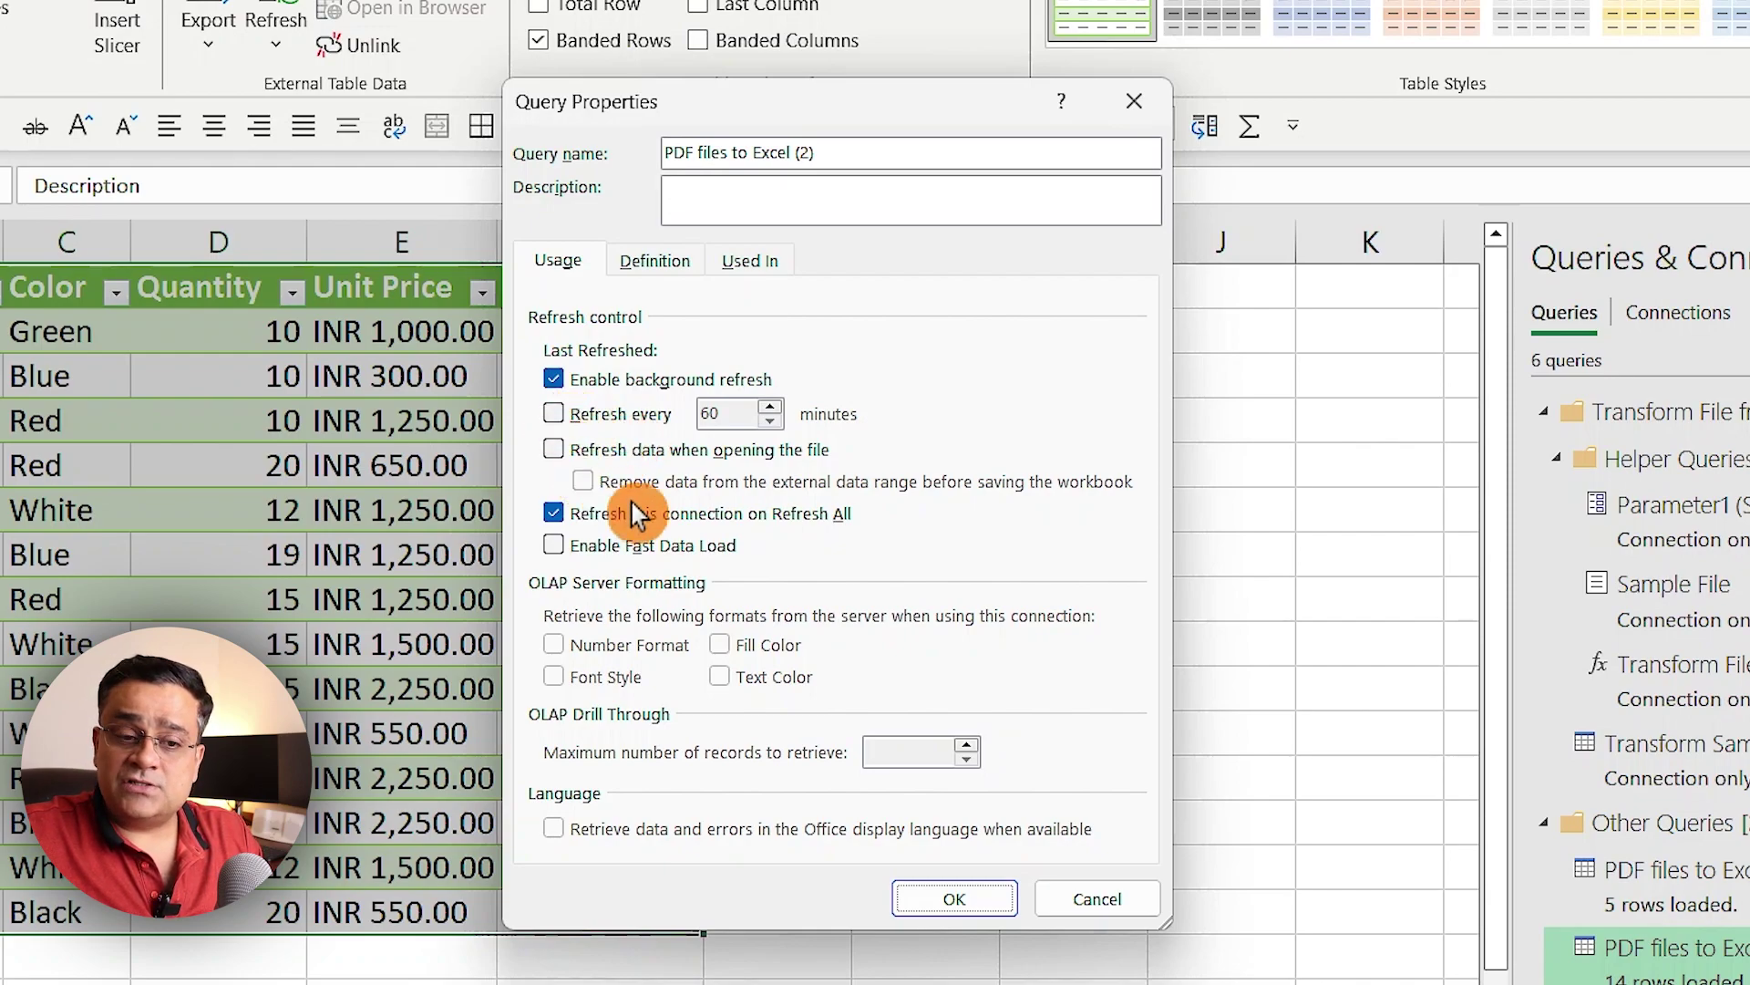
{"action": "left_click", "coordinate": [955, 898]}
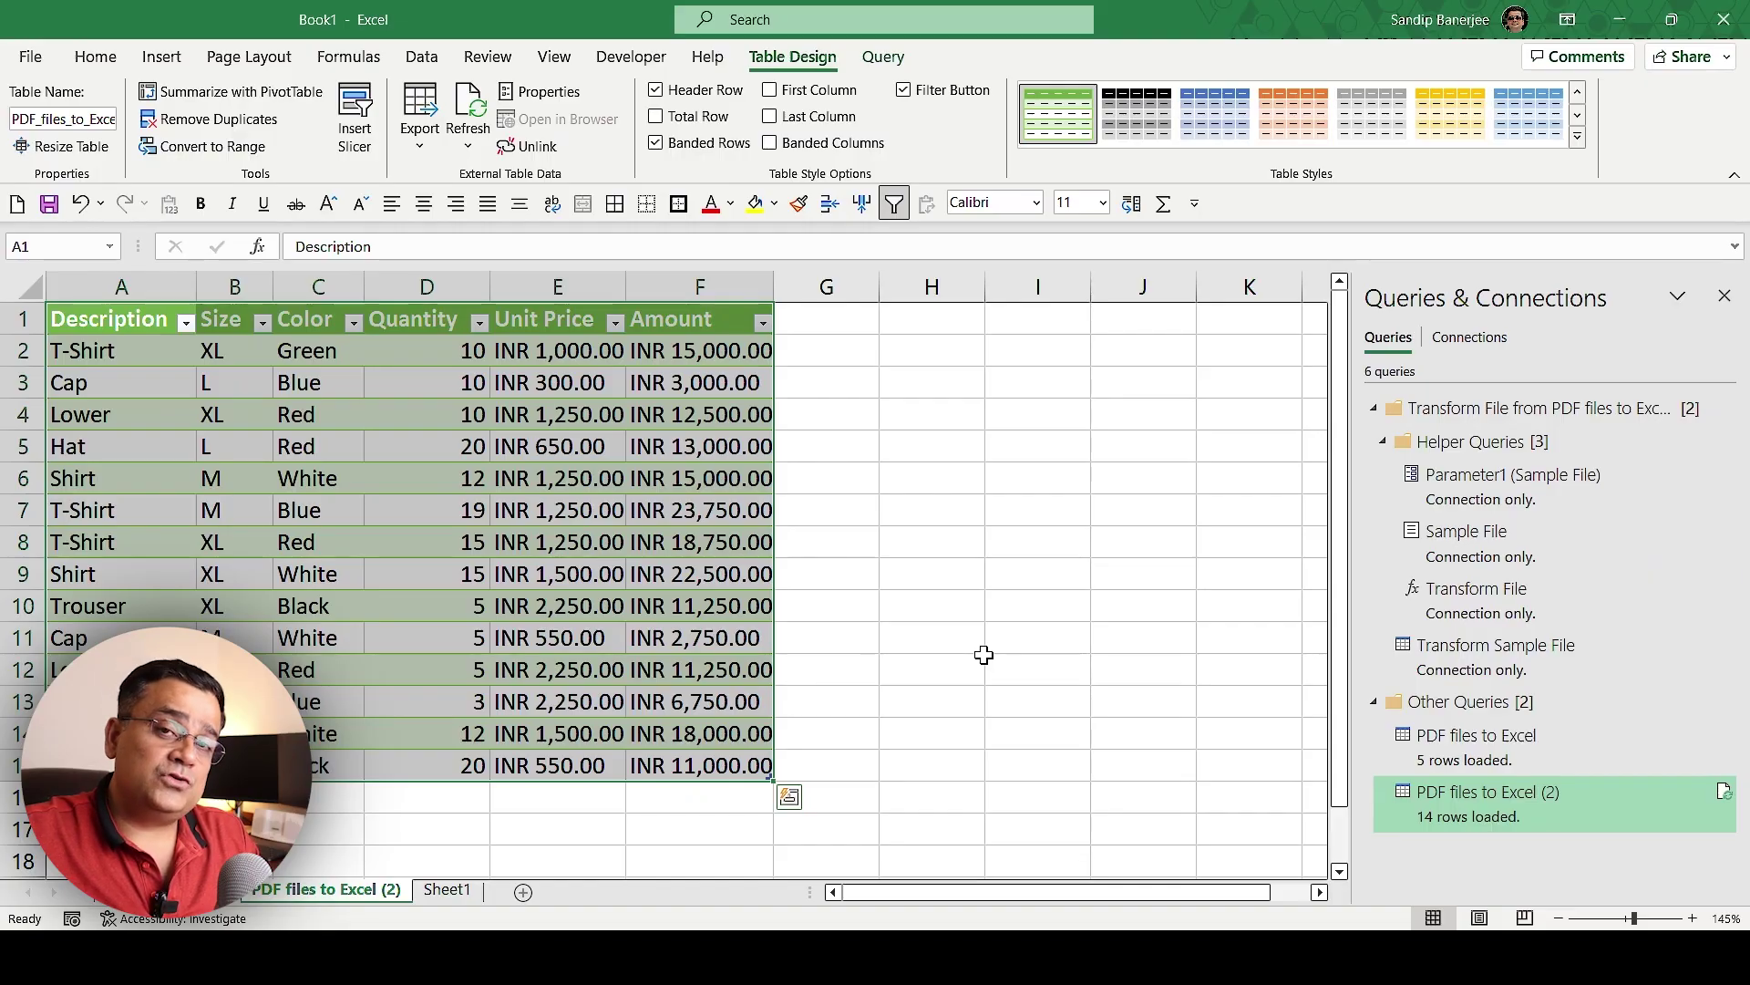
{"action": "mouse_move", "coordinate": [809, 953]}
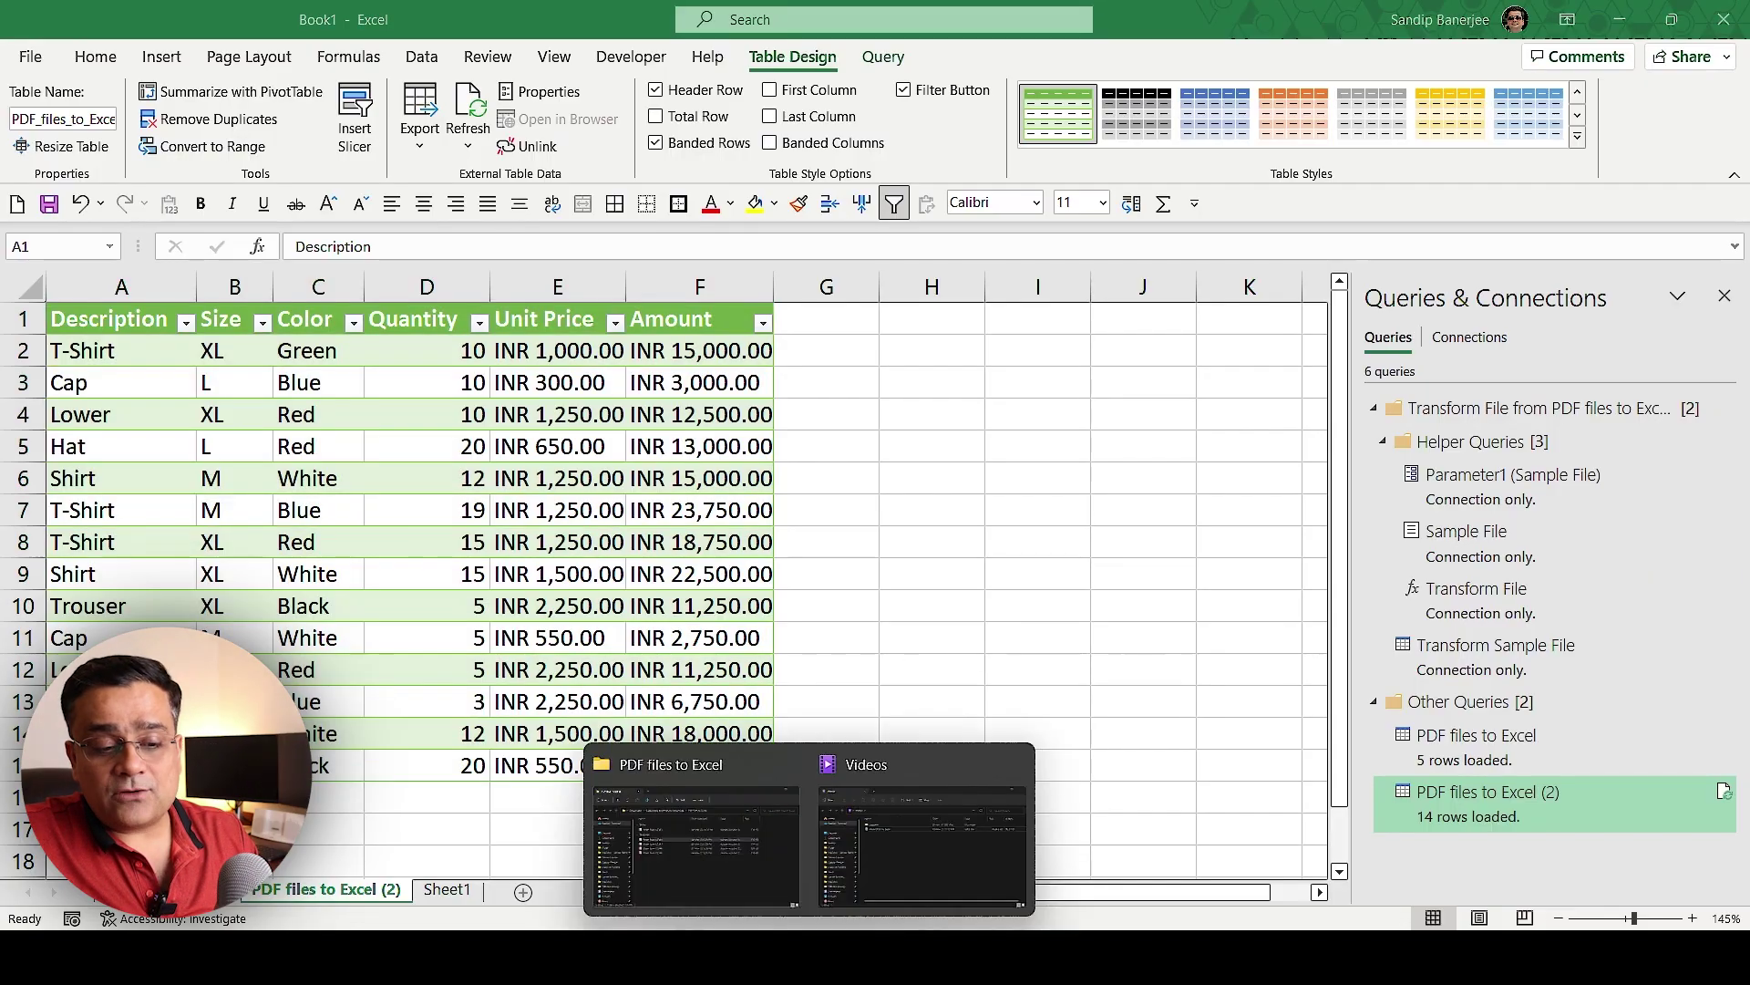
Duplicate Order form 12349 in the PDF files to Excel folder
{"action": "left_click", "coordinate": [714, 842]}
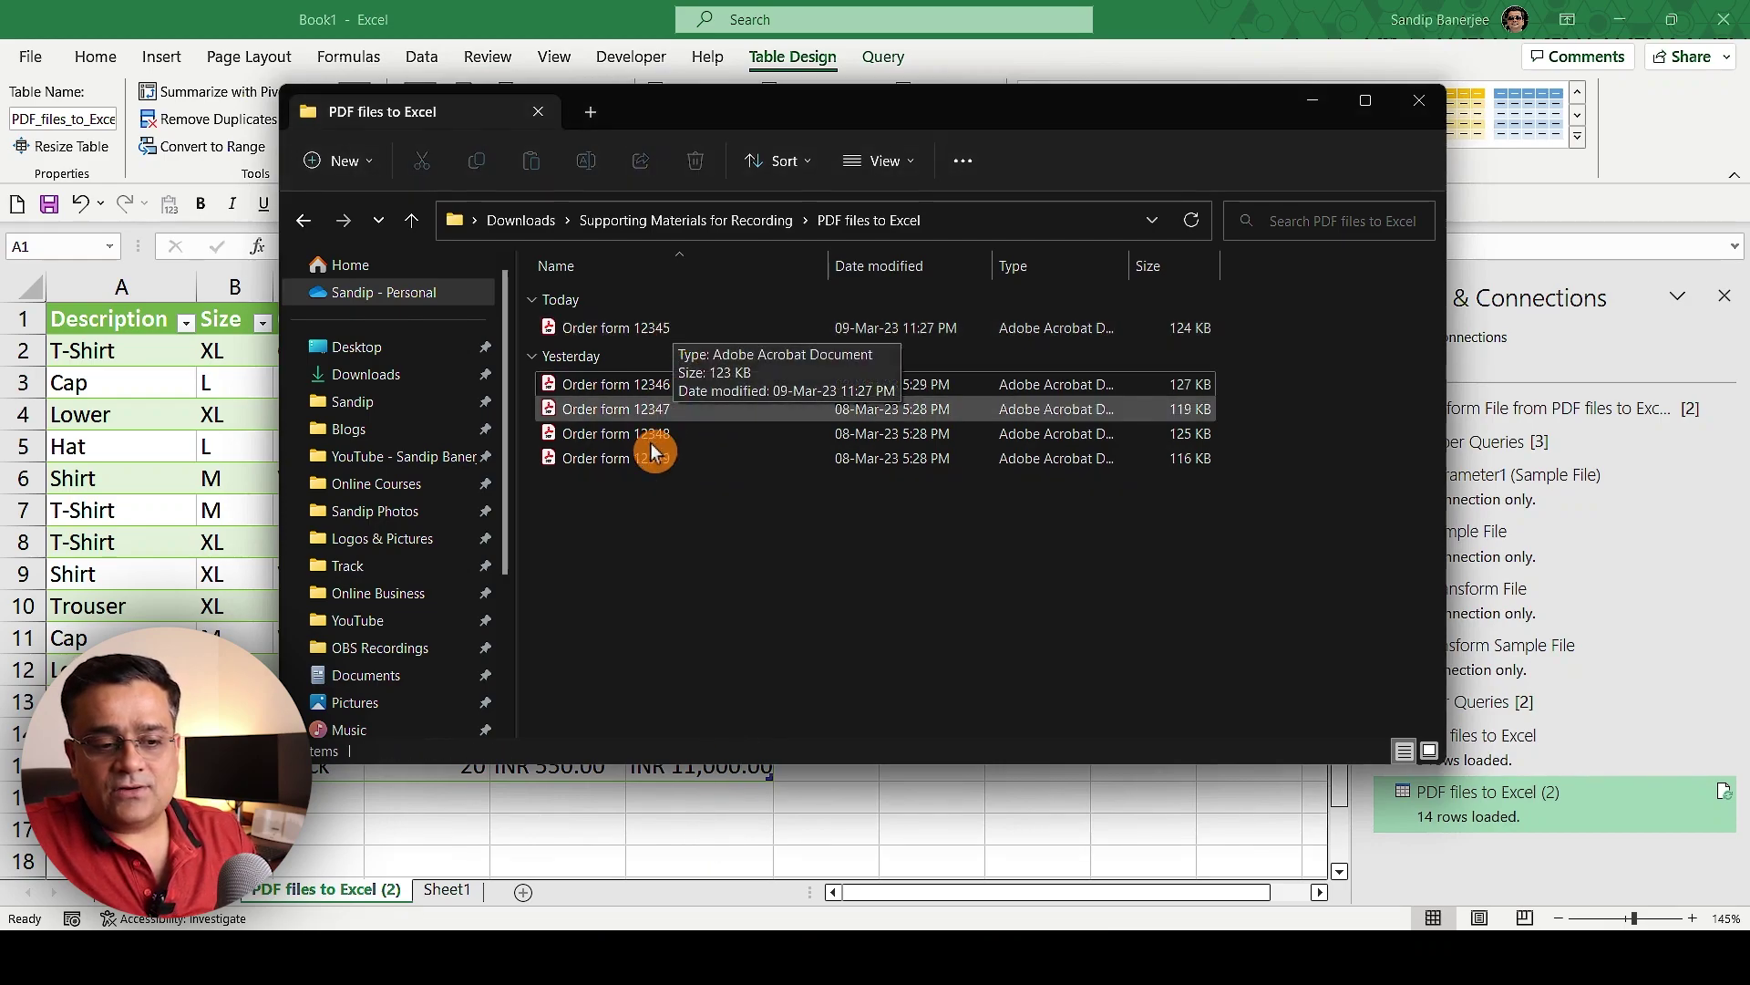
{"action": "left_click", "coordinate": [651, 456]}
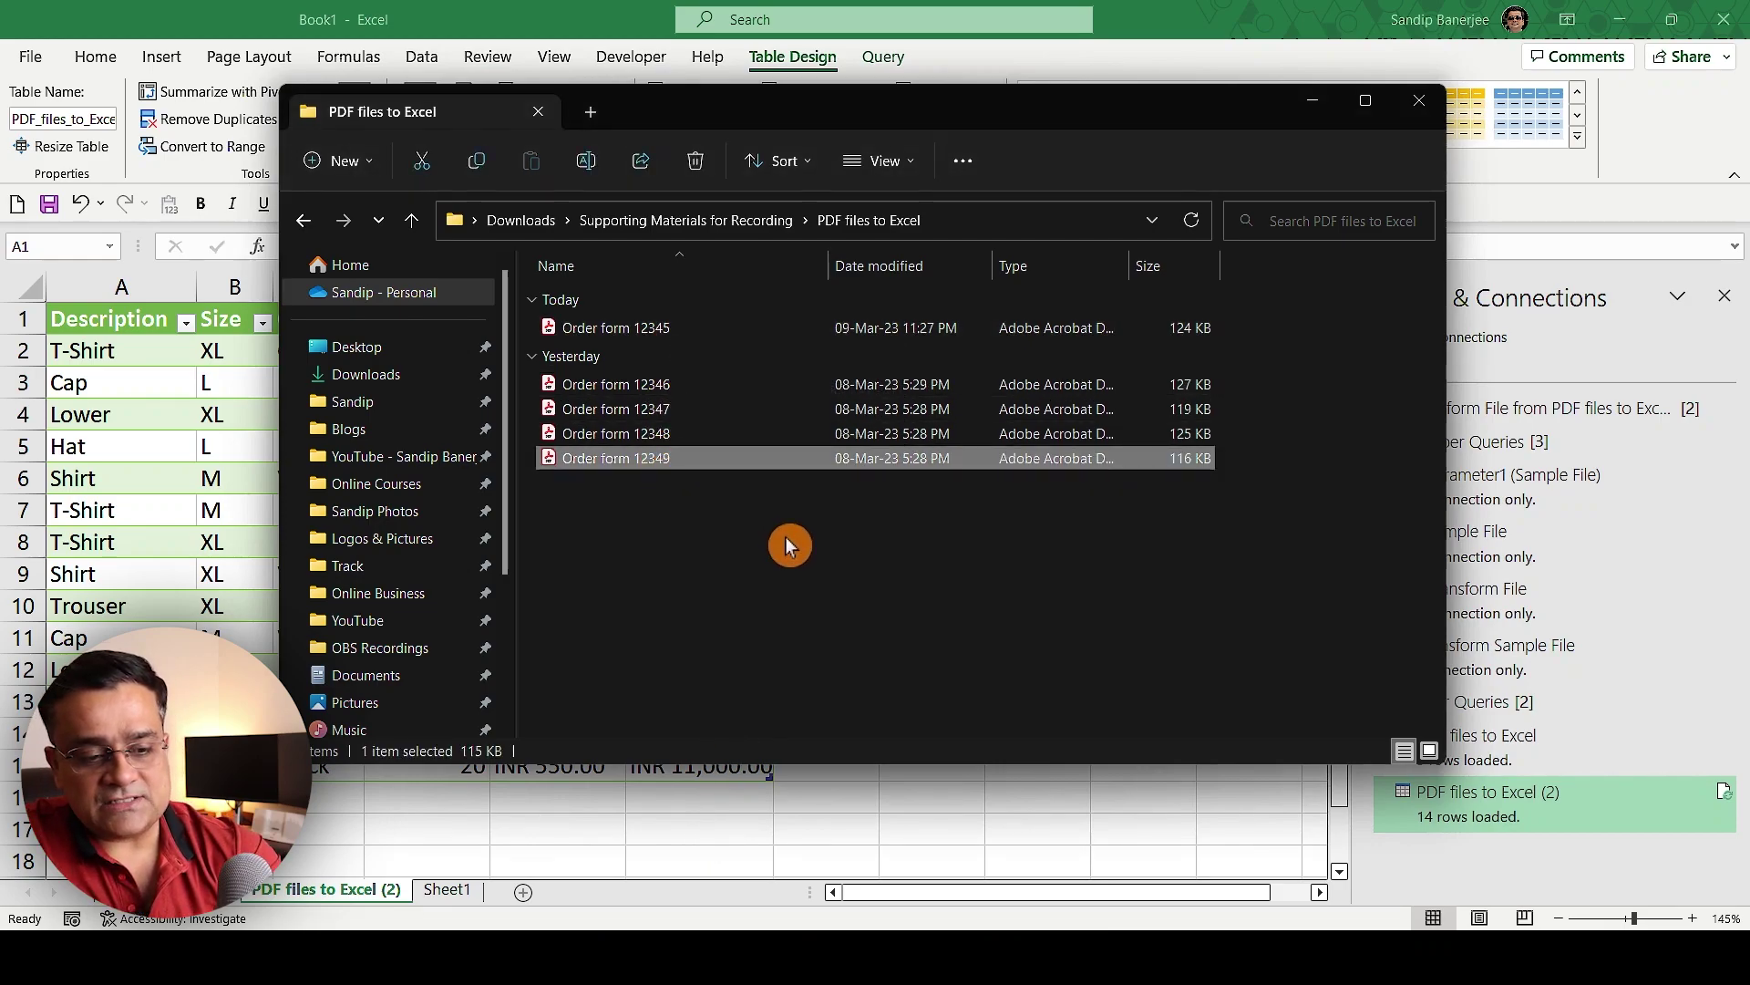
{"action": "key", "text": "ctrl+c"}
{"action": "key", "text": "ctrl+v"}
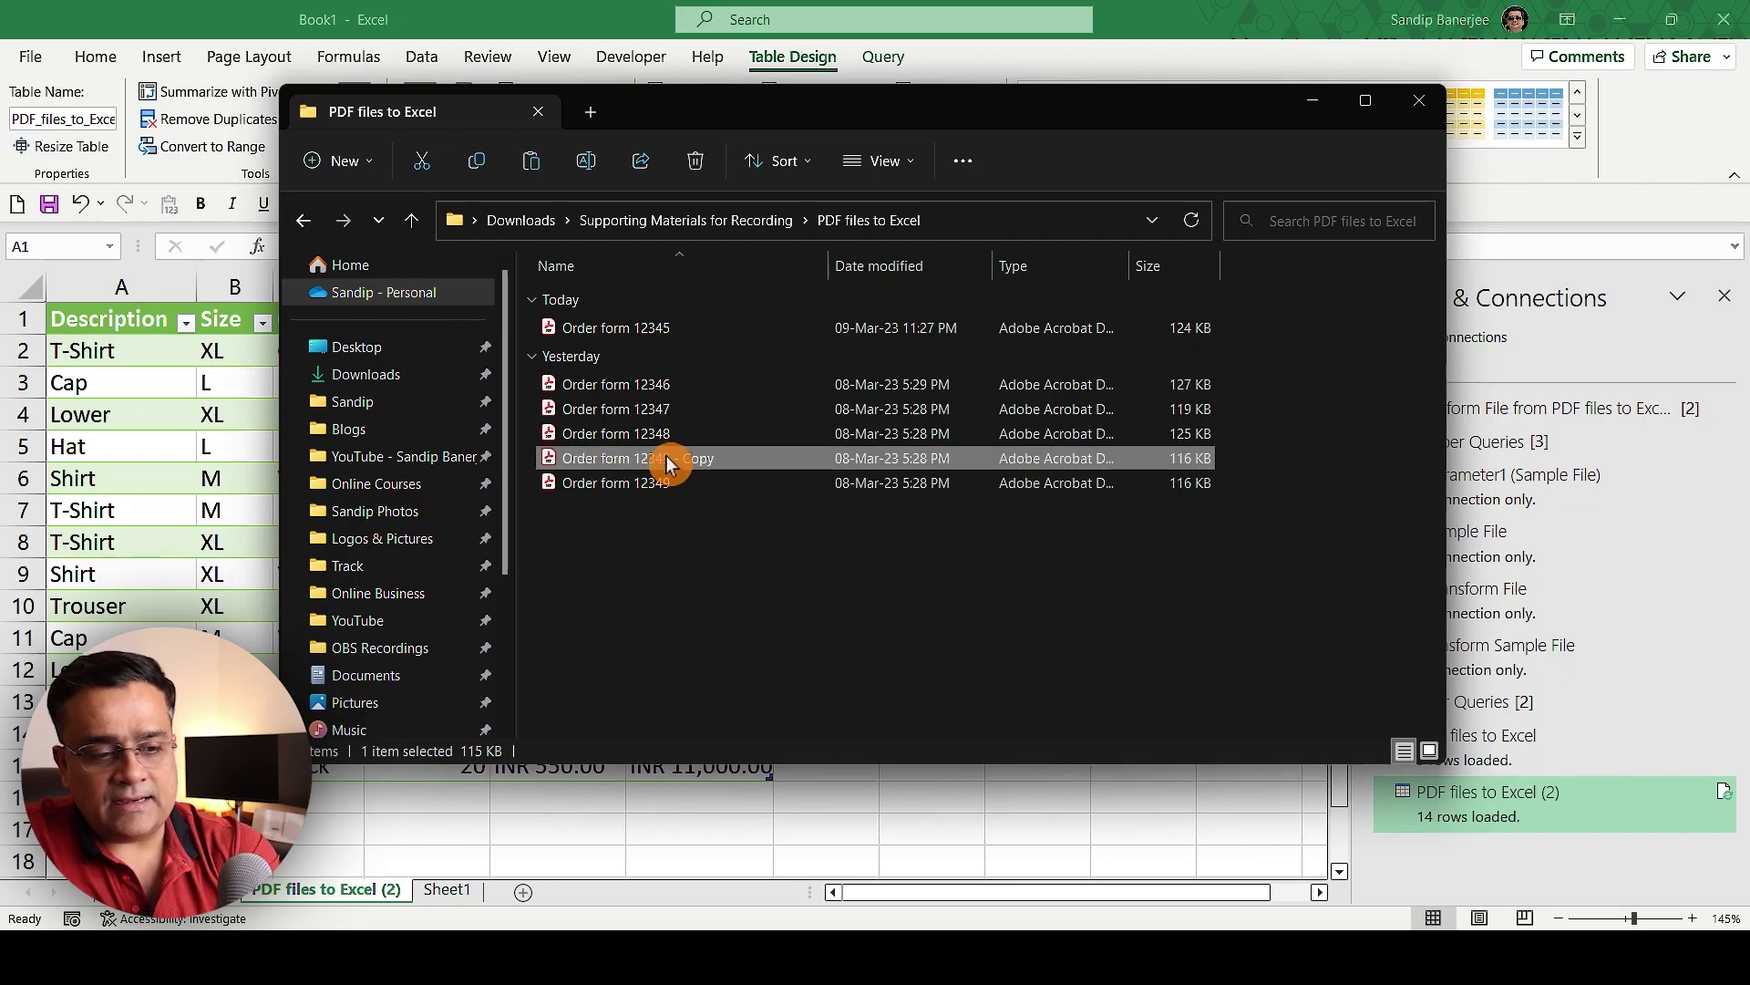
Rename the copy to Order form 12350 and view its 20 black caps order in Acrobat
{"action": "left_click", "coordinate": [672, 460]}
{"action": "left_click", "coordinate": [713, 460]}
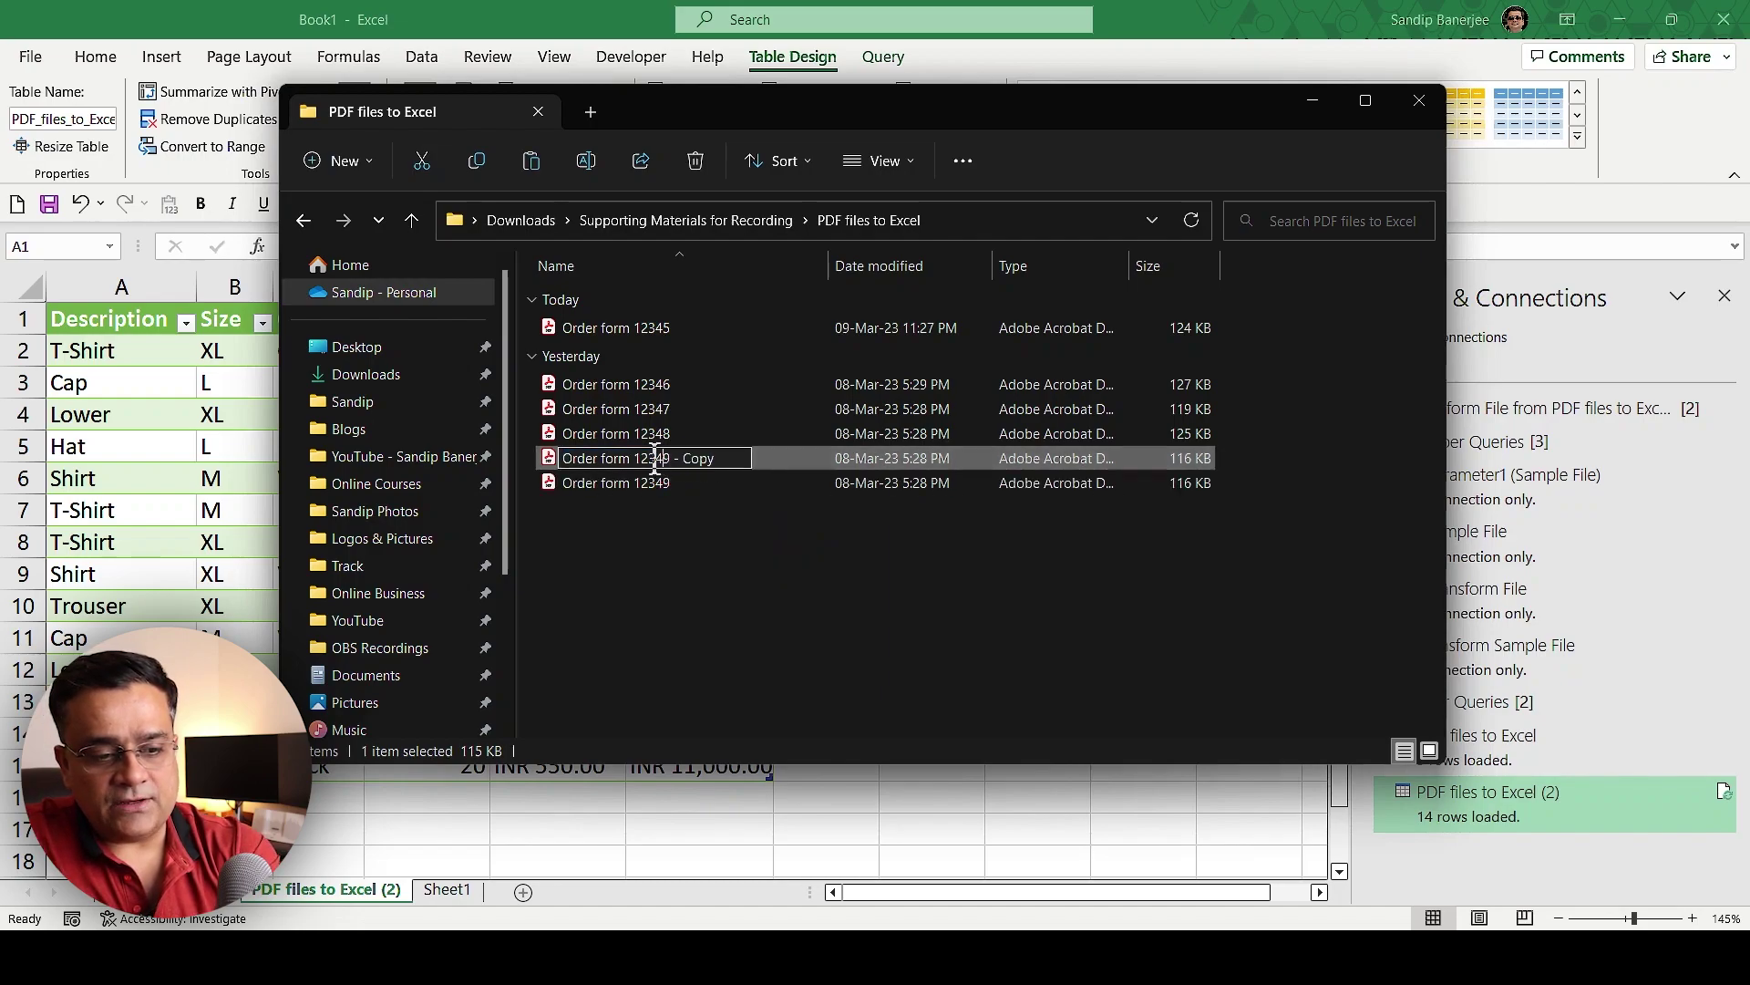
{"action": "left_click_drag", "start_coordinate": [656, 460], "coordinate": [855, 482]}
{"action": "type", "text": "5"}
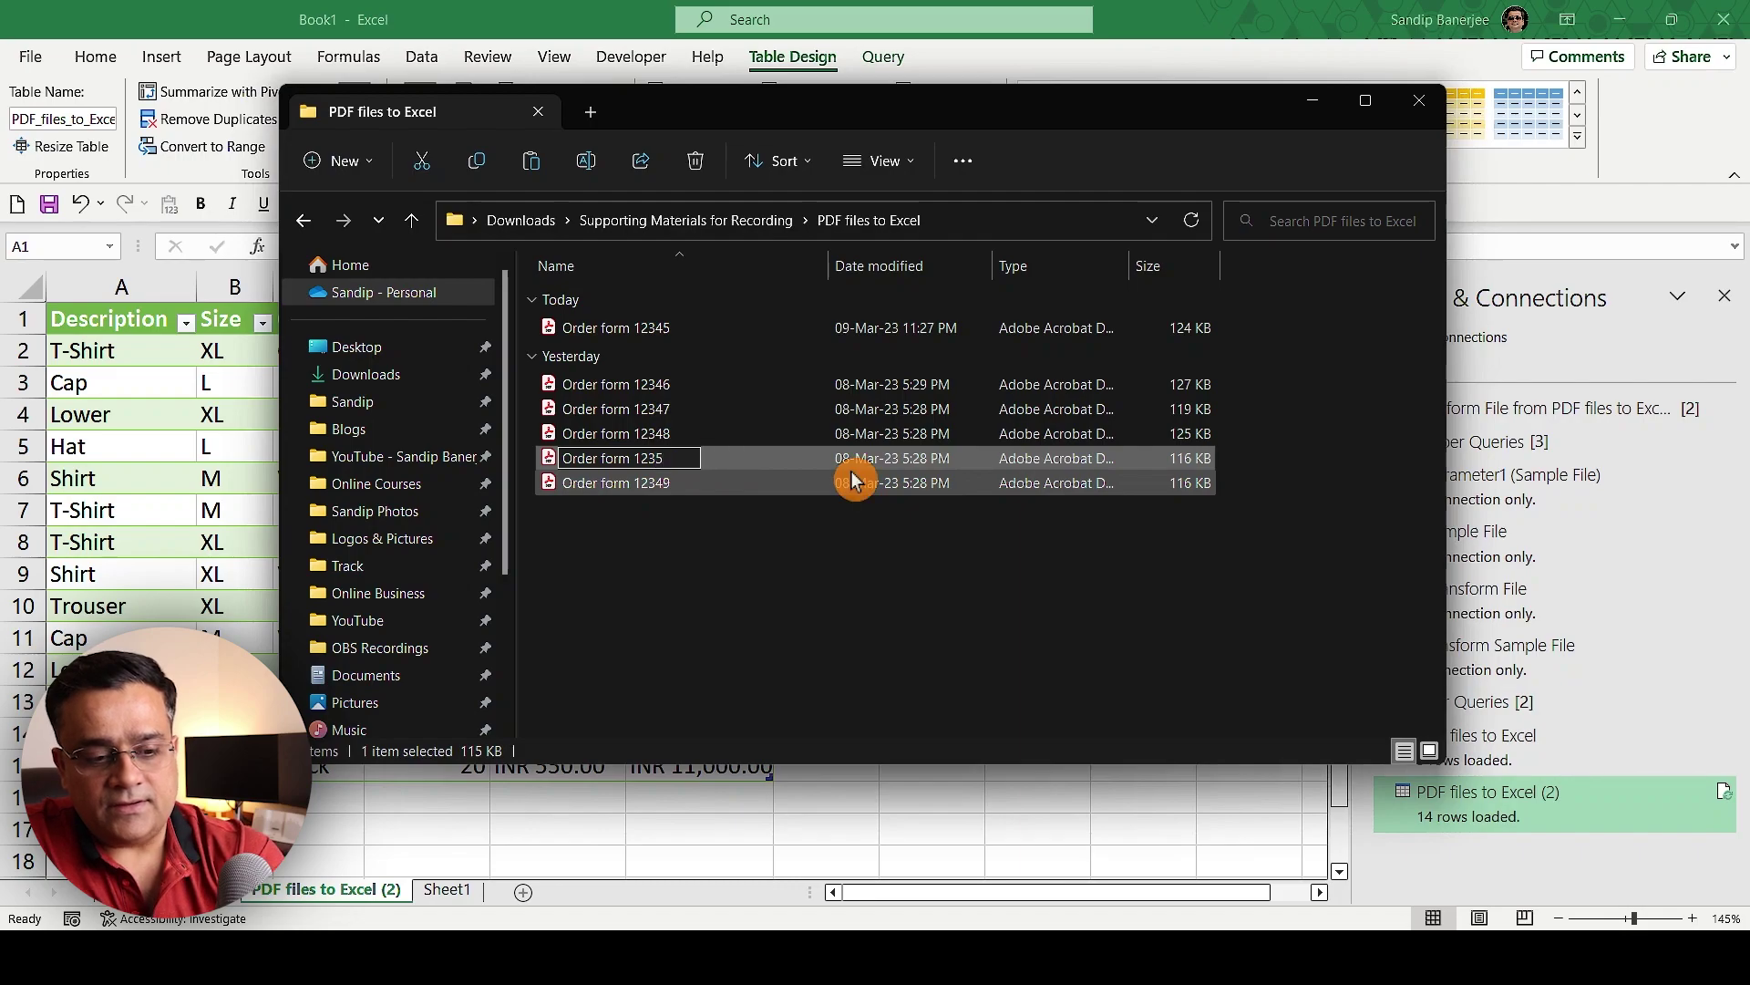
{"action": "type", "text": "0"}
{"action": "left_click", "coordinate": [707, 669]}
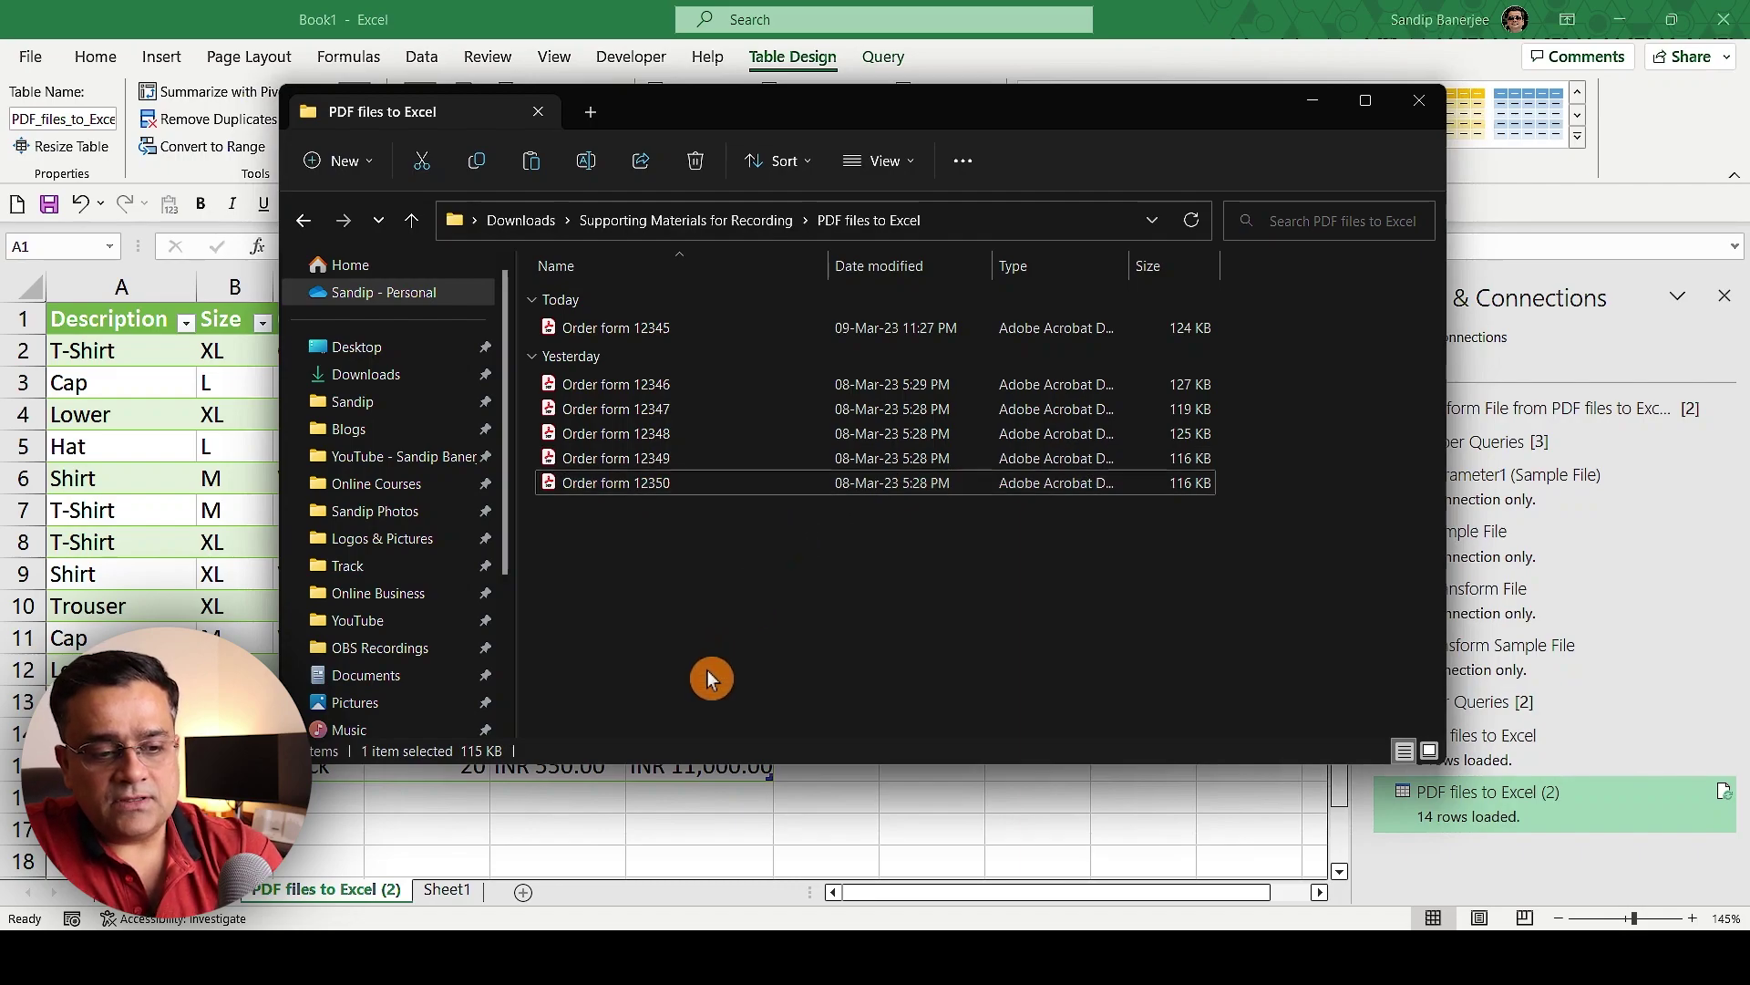
{"action": "double_click", "coordinate": [672, 487]}
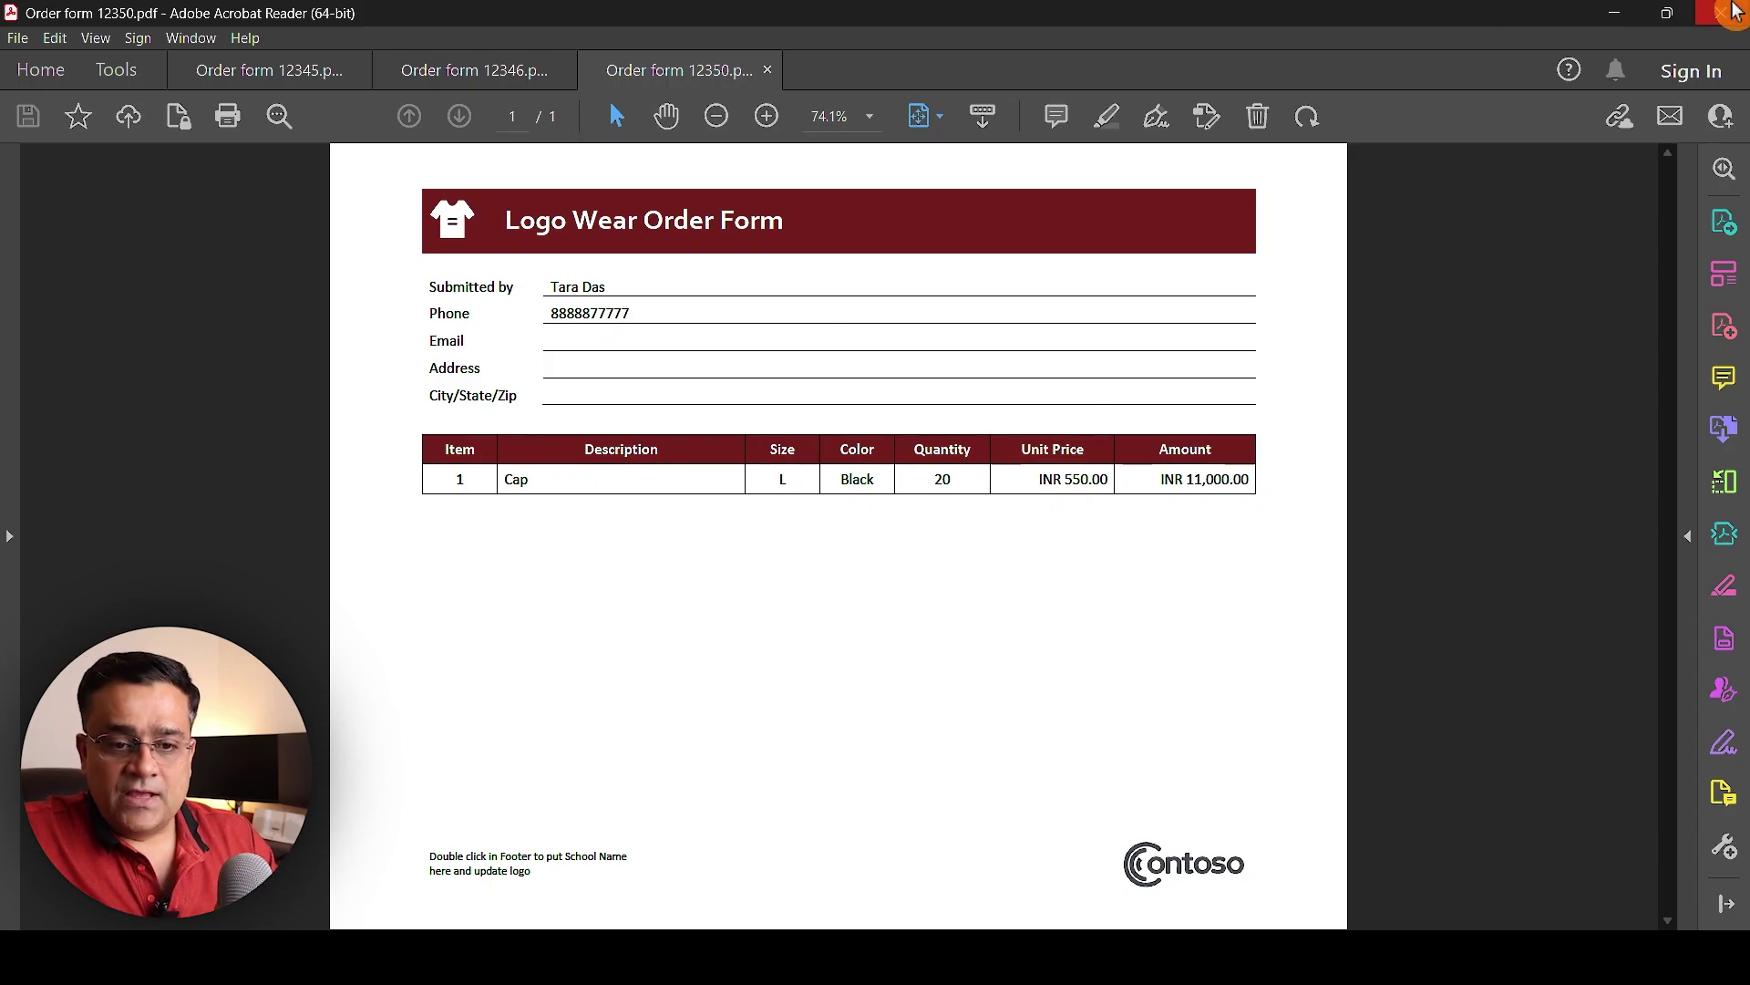
{"action": "left_click", "coordinate": [1618, 11]}
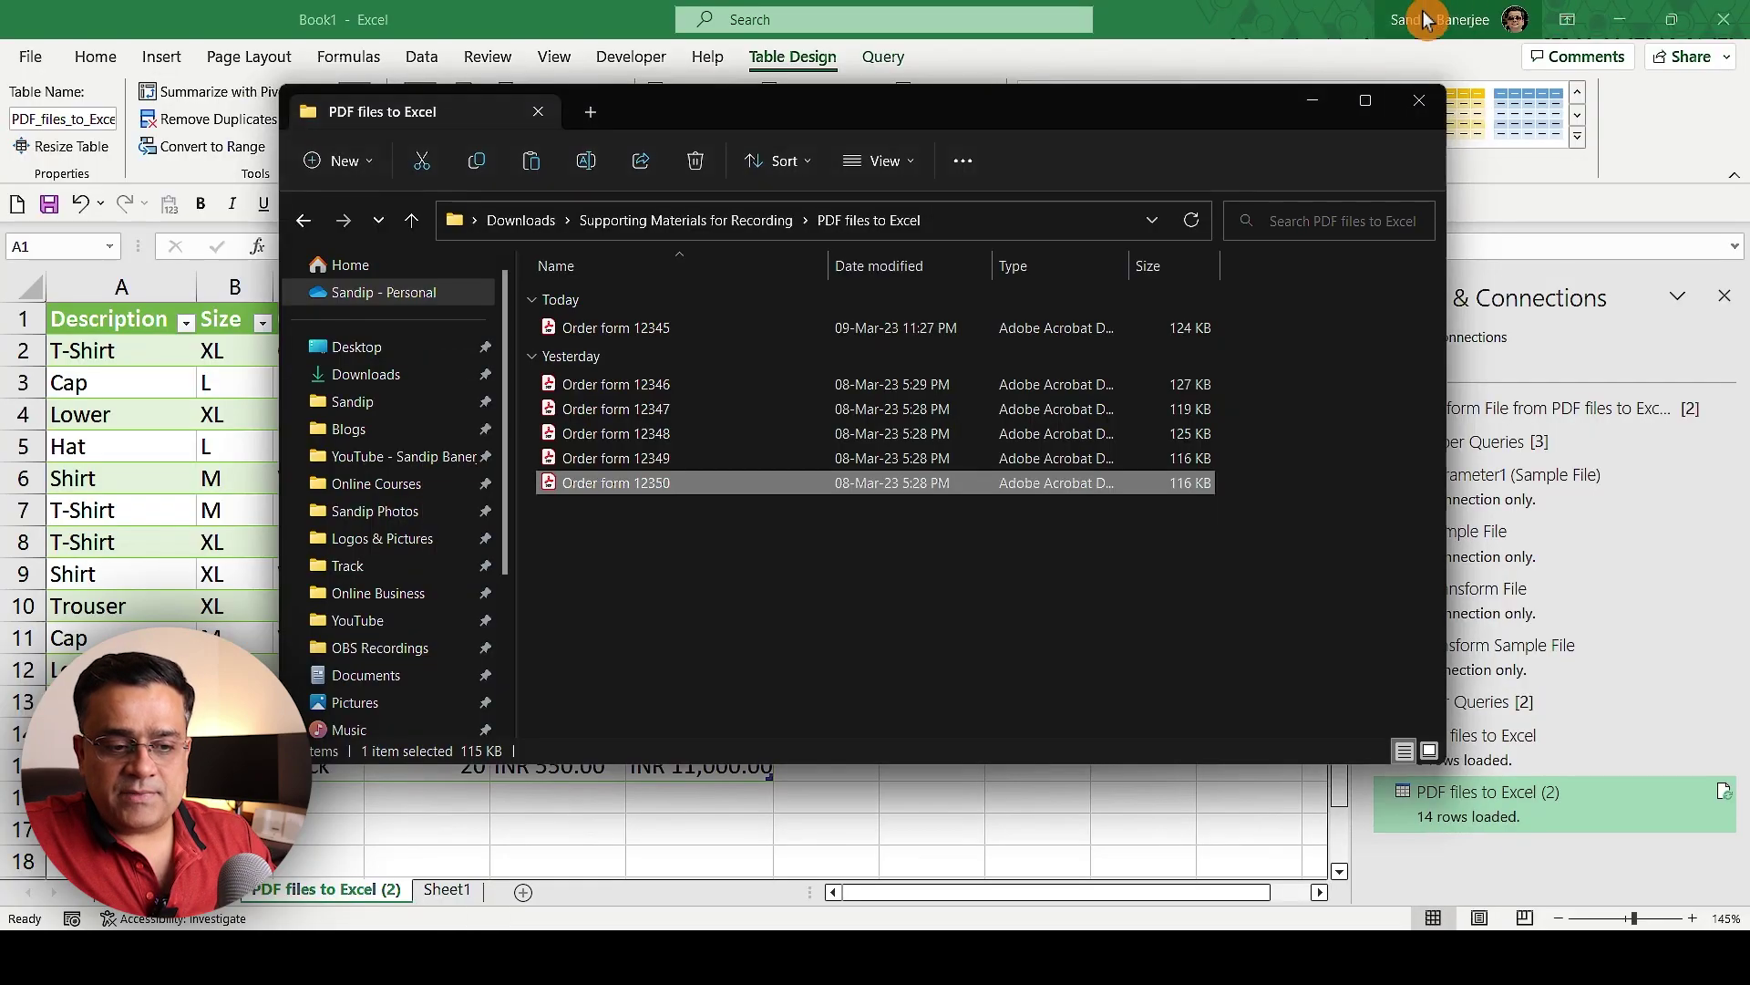
Refresh the PDF files to Excel (2) query to load 15 rows, adding the new 20 black L caps order
{"action": "left_click", "coordinate": [884, 825]}
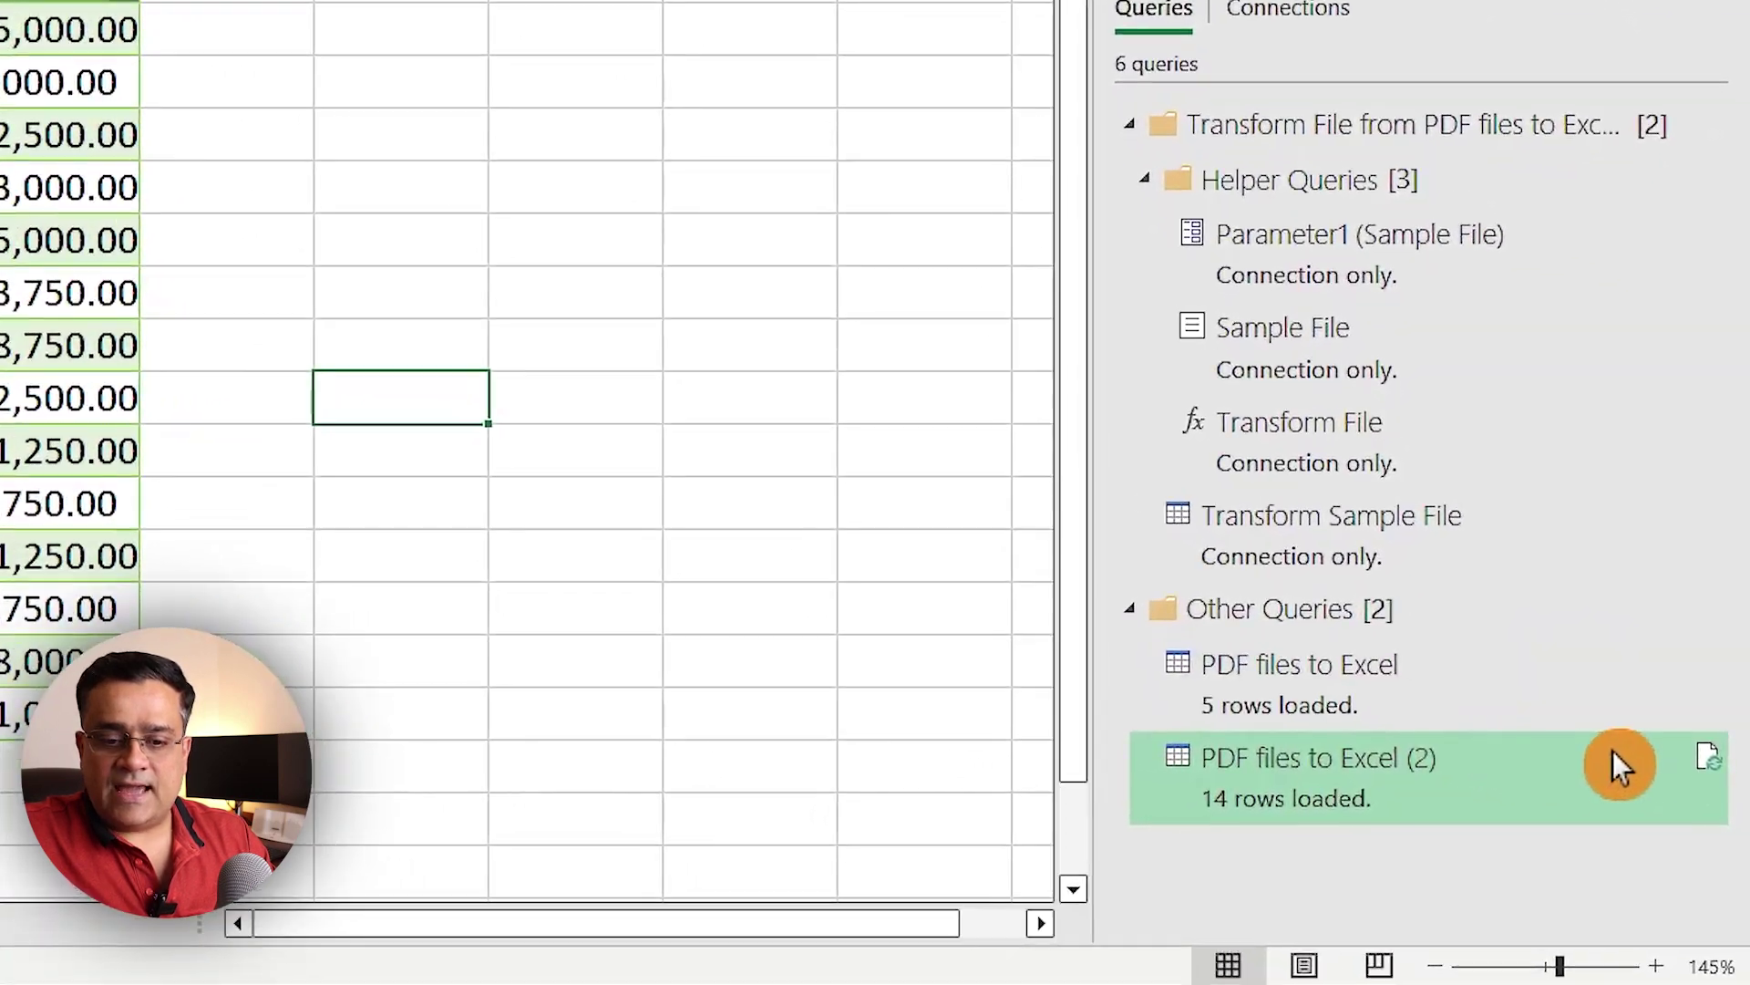
{"action": "mouse_move", "coordinate": [1733, 798]}
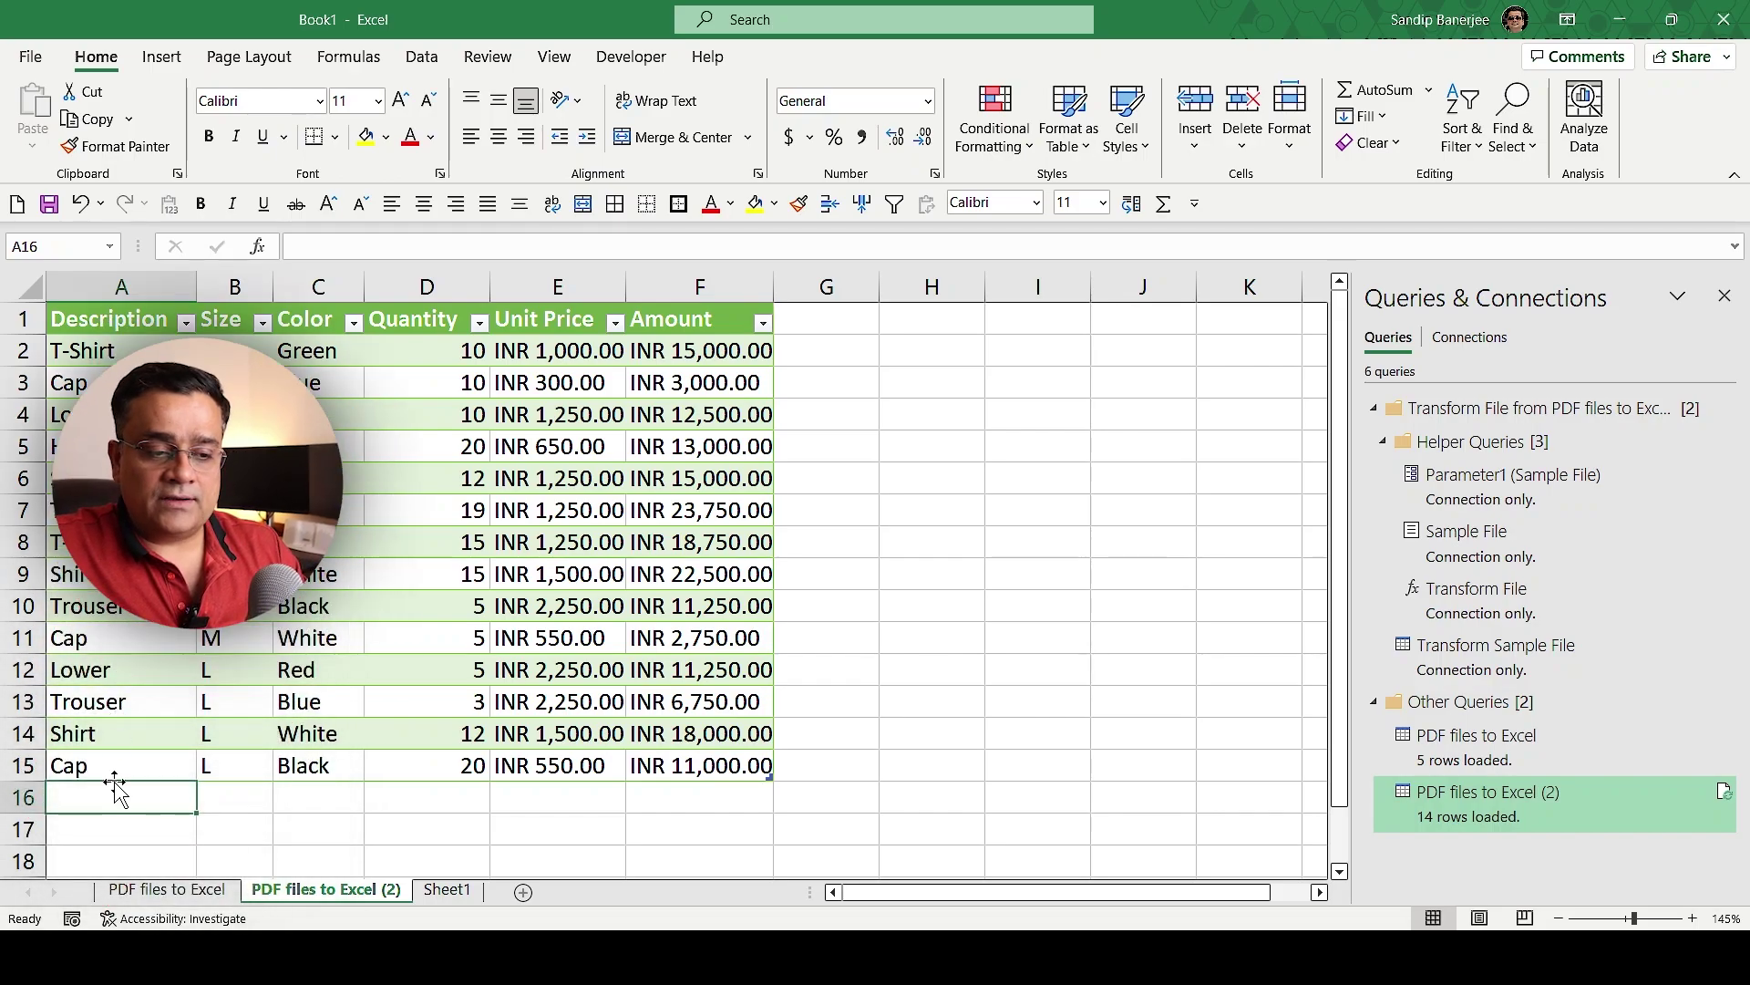
{"action": "left_click", "coordinate": [1726, 796]}
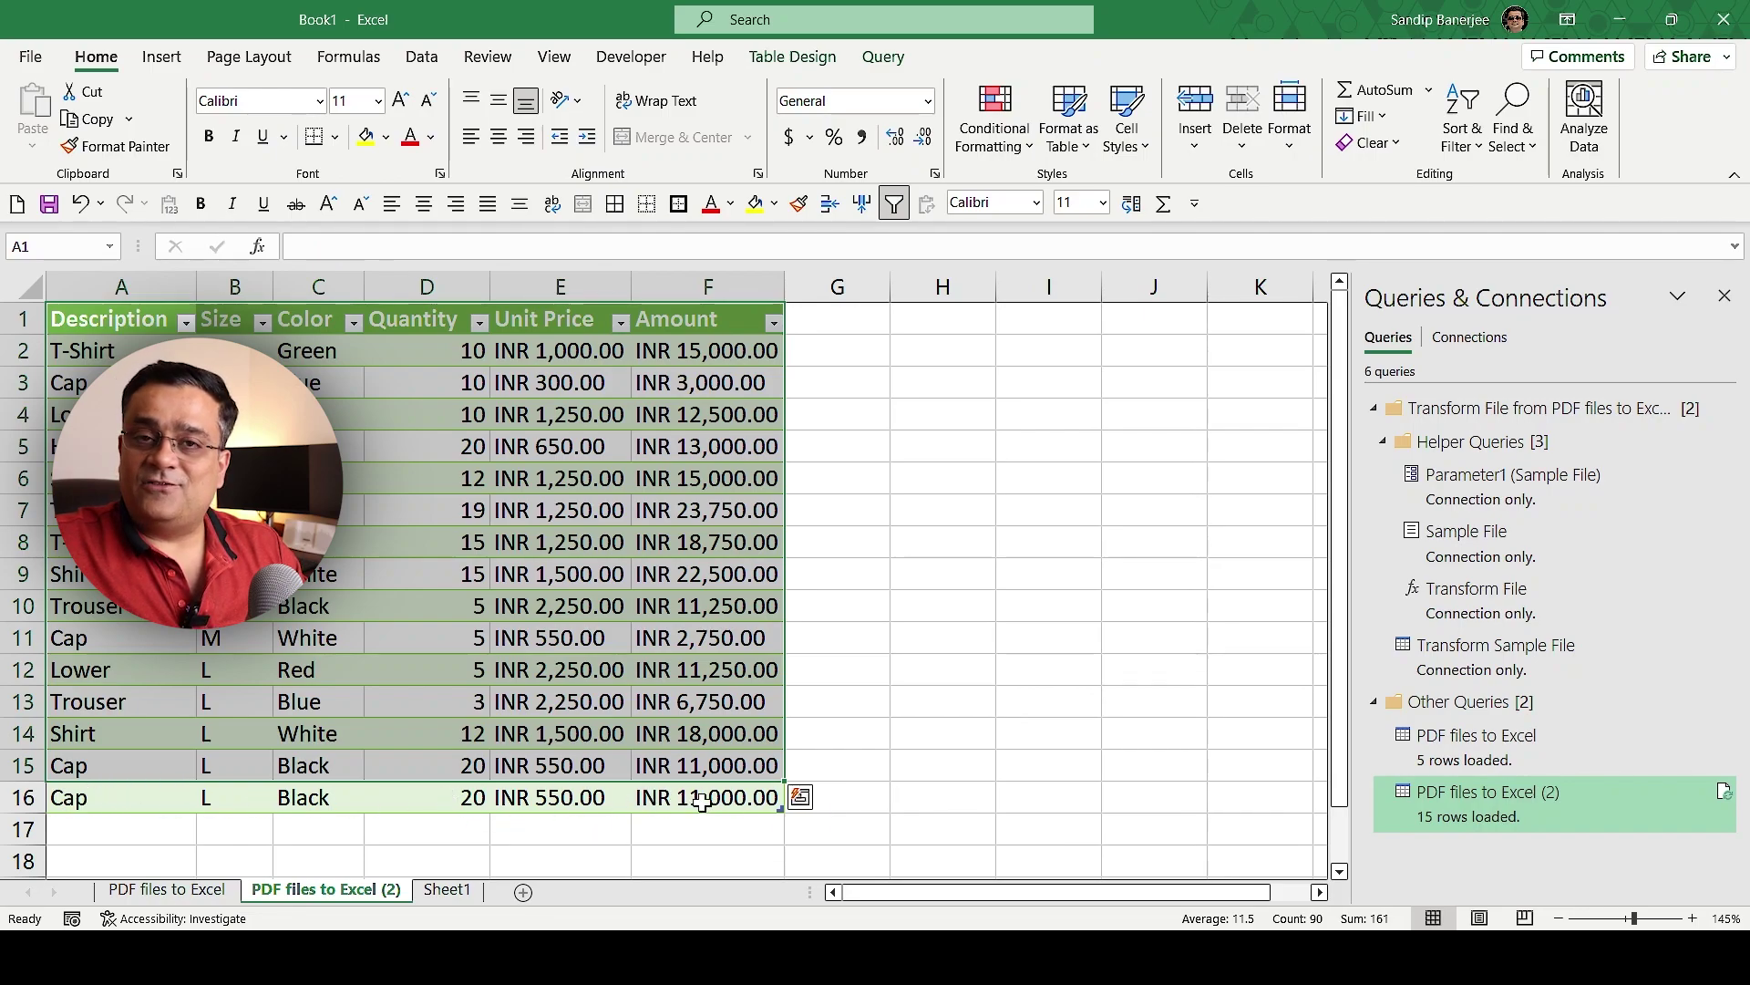
{"action": "left_click", "coordinate": [1006, 698]}
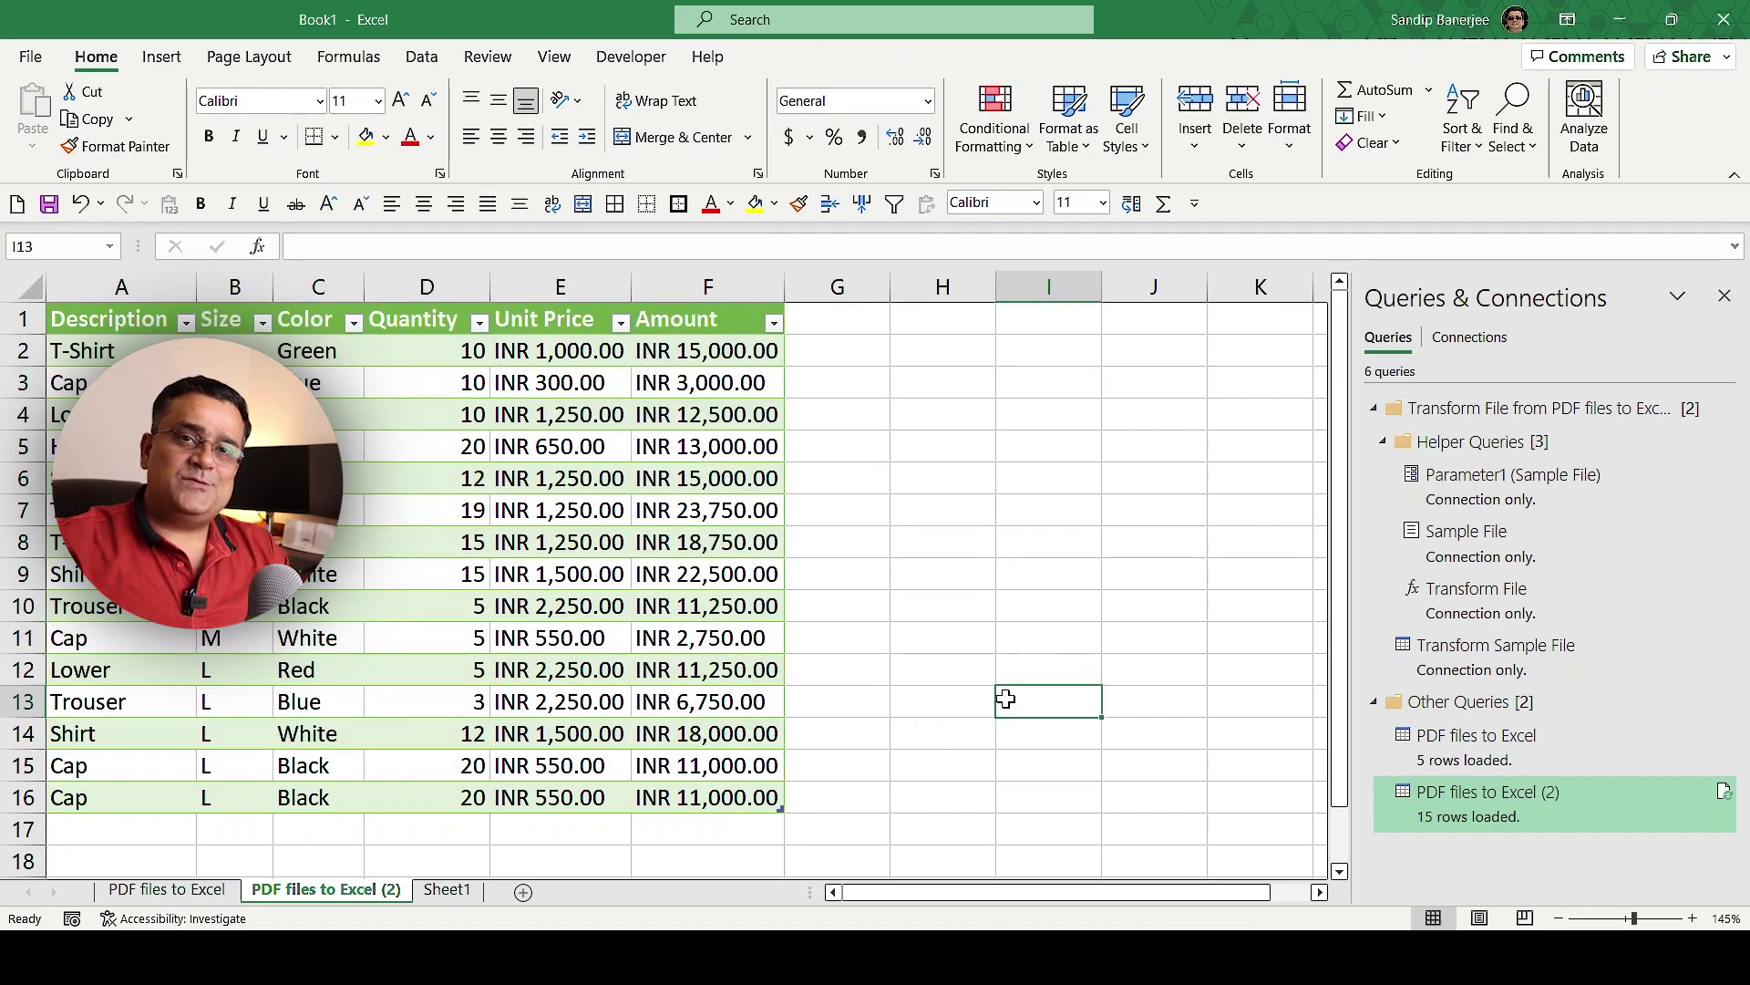